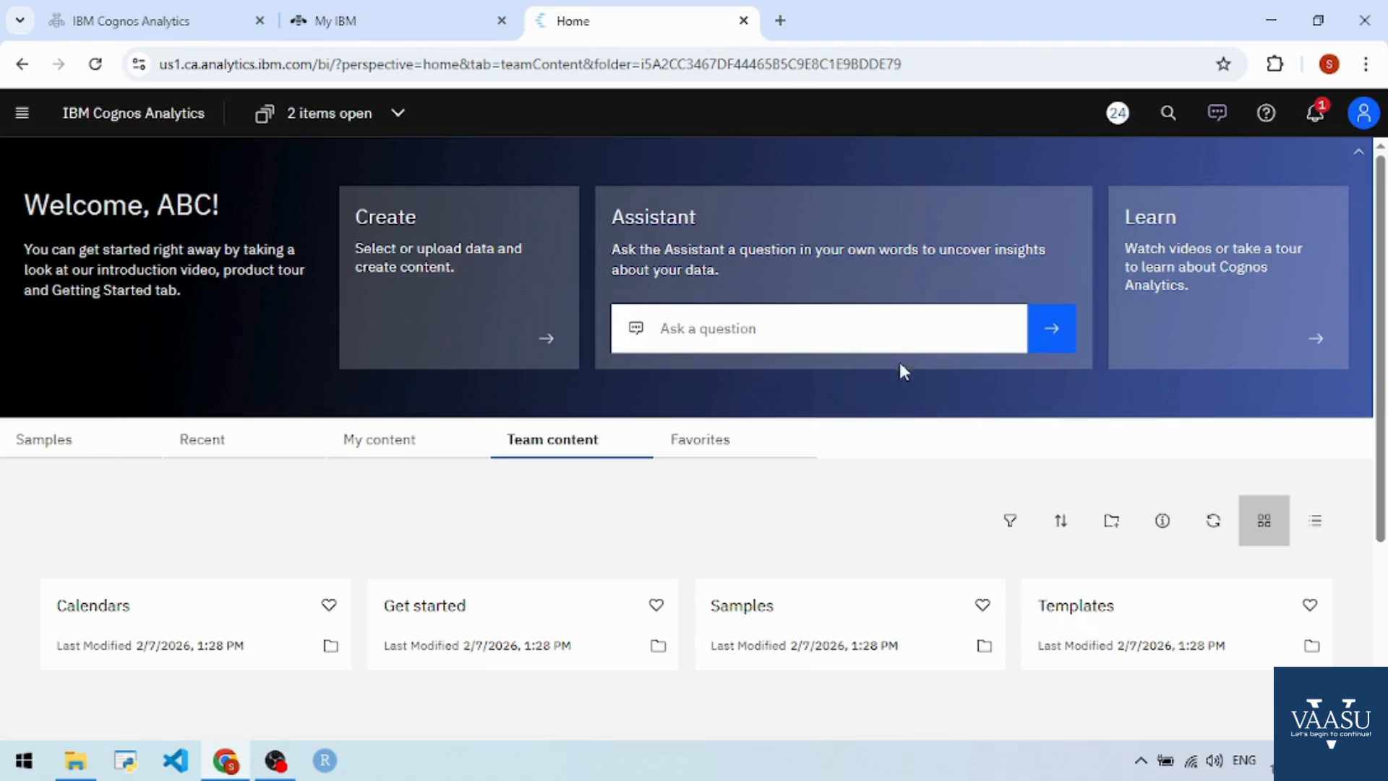
- Create a new report from the 1 column template via New > Report
{"action": "left_click", "coordinate": [22, 112]}
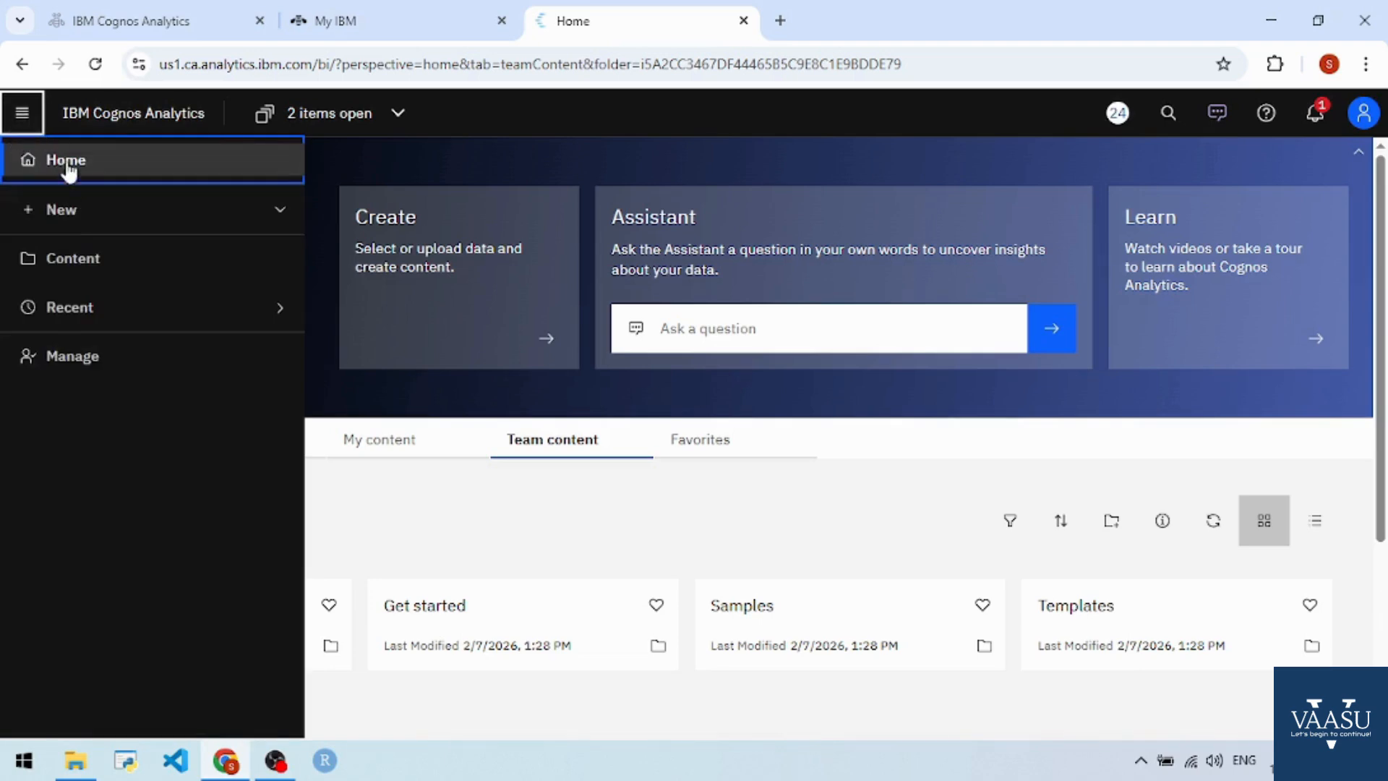
{"action": "left_click", "coordinate": [84, 210]}
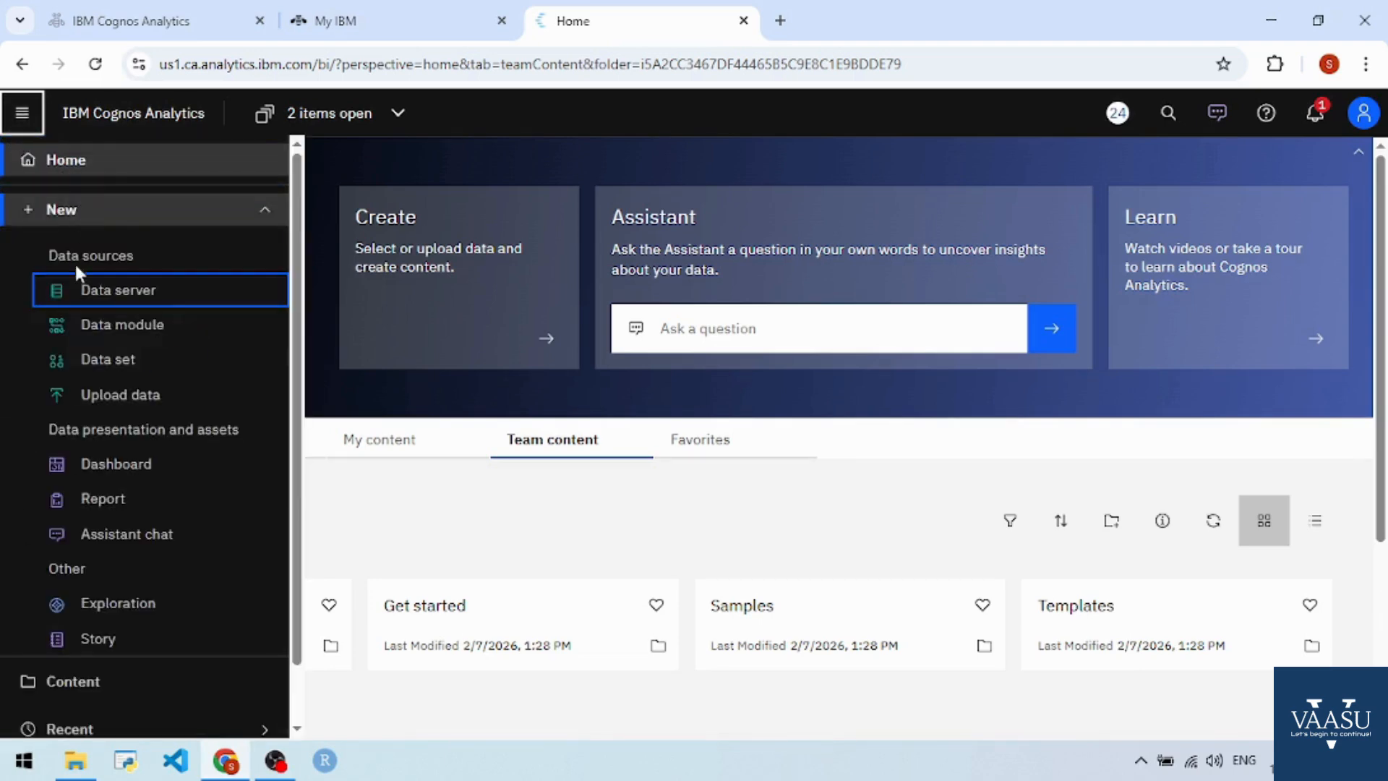
{"action": "left_click", "coordinate": [130, 497]}
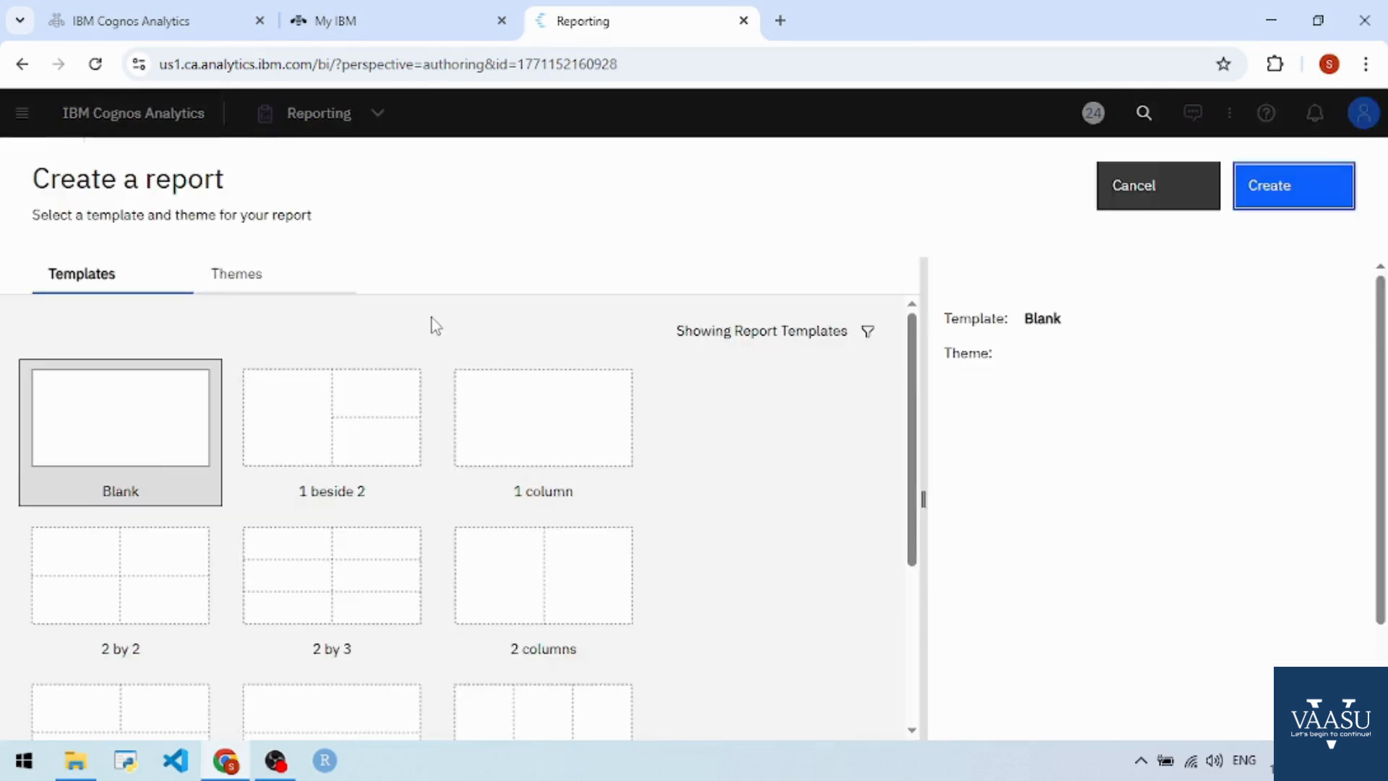
{"action": "left_click", "coordinate": [484, 376]}
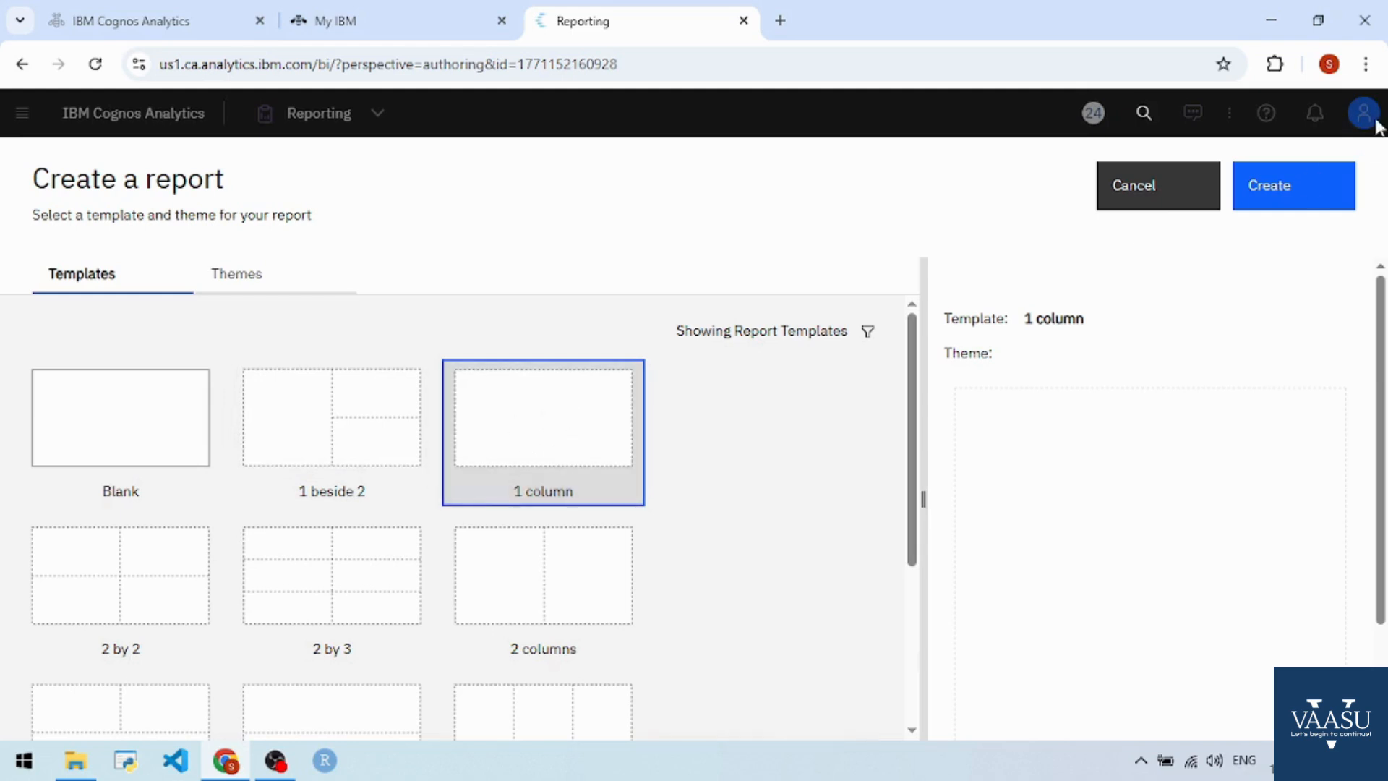
{"action": "left_click", "coordinate": [1299, 197]}
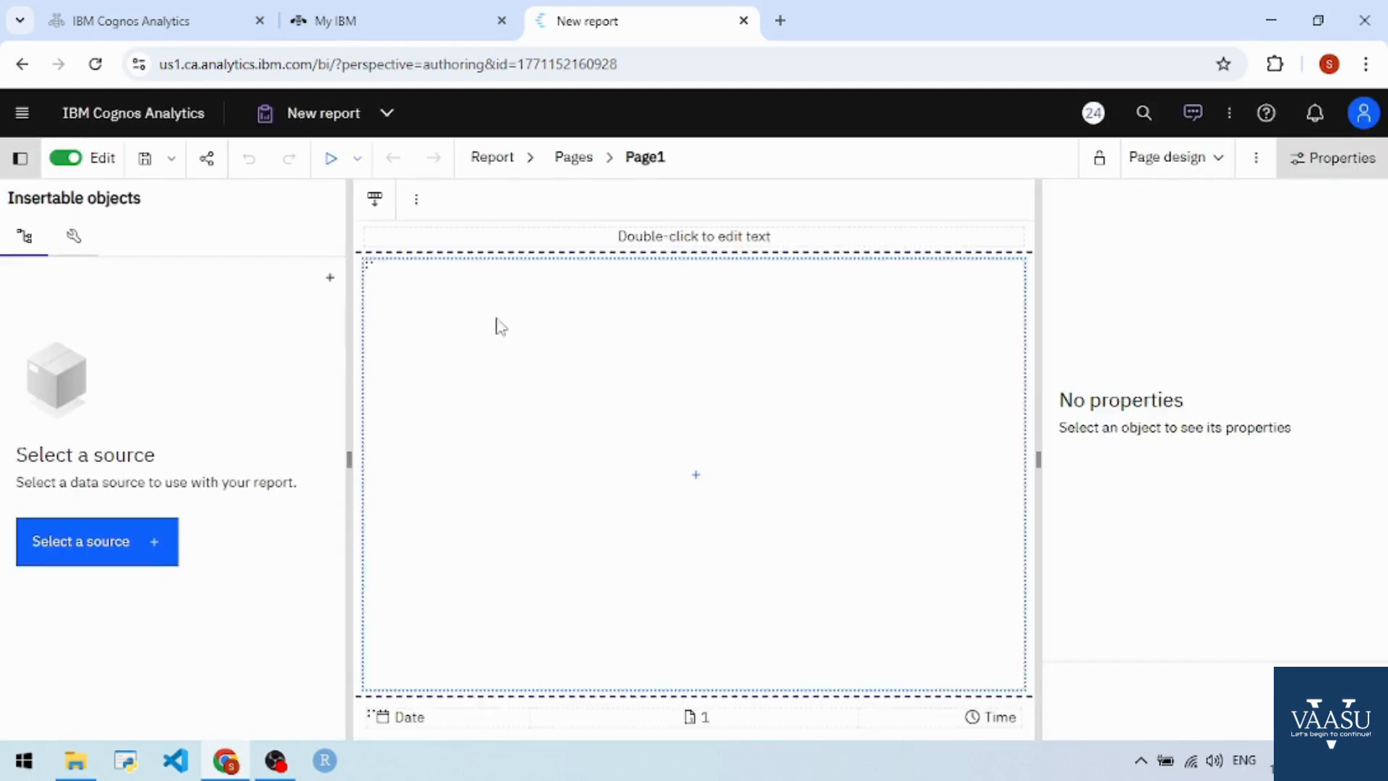
- Use the Coffee sales and marketing data module from Samples > By industry > Retail > Data as the report source
{"action": "left_click", "coordinate": [135, 552]}
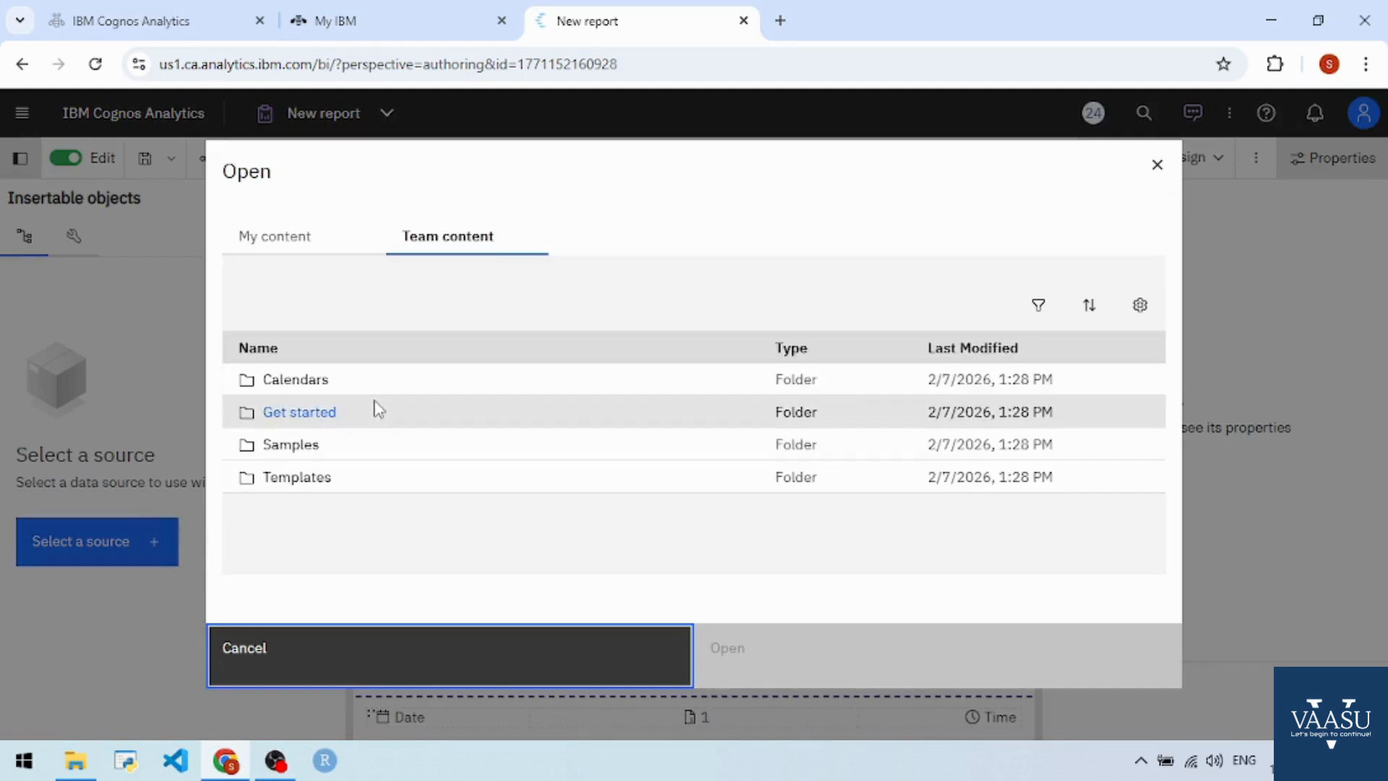
{"action": "left_click", "coordinate": [304, 446]}
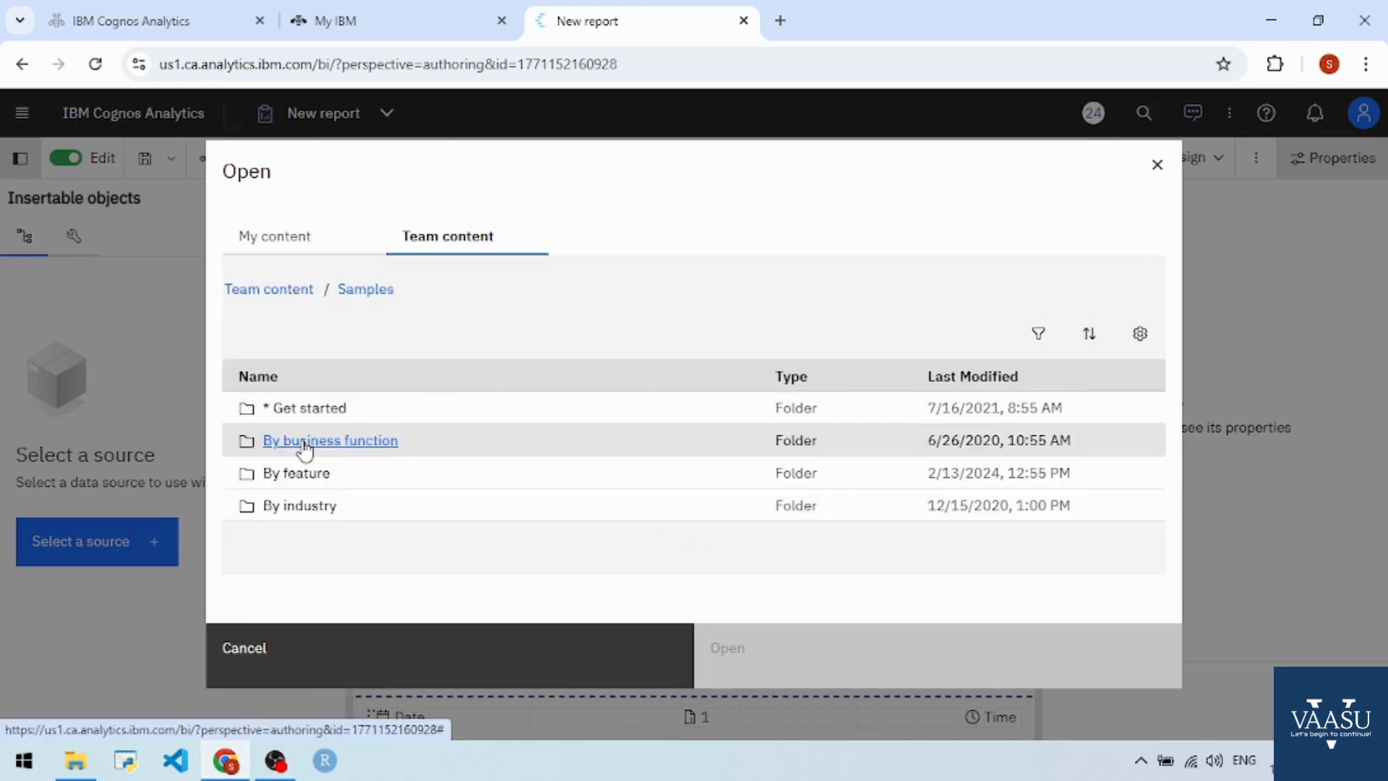
{"action": "left_click", "coordinate": [323, 508]}
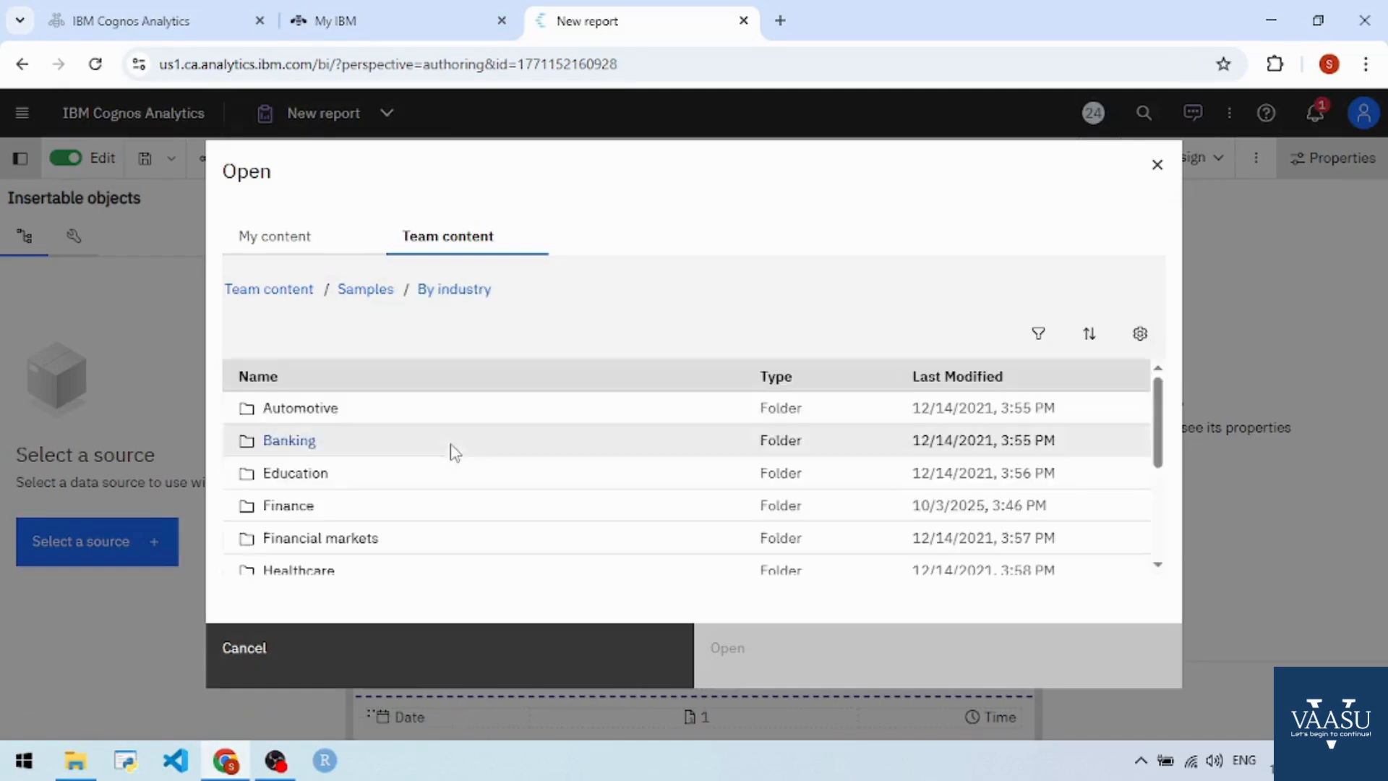
{"action": "scroll", "coordinate": [332, 513], "scroll_direction": "down", "scroll_amount": 2}
{"action": "scroll", "coordinate": [332, 513], "scroll_direction": "down", "scroll_amount": 3}
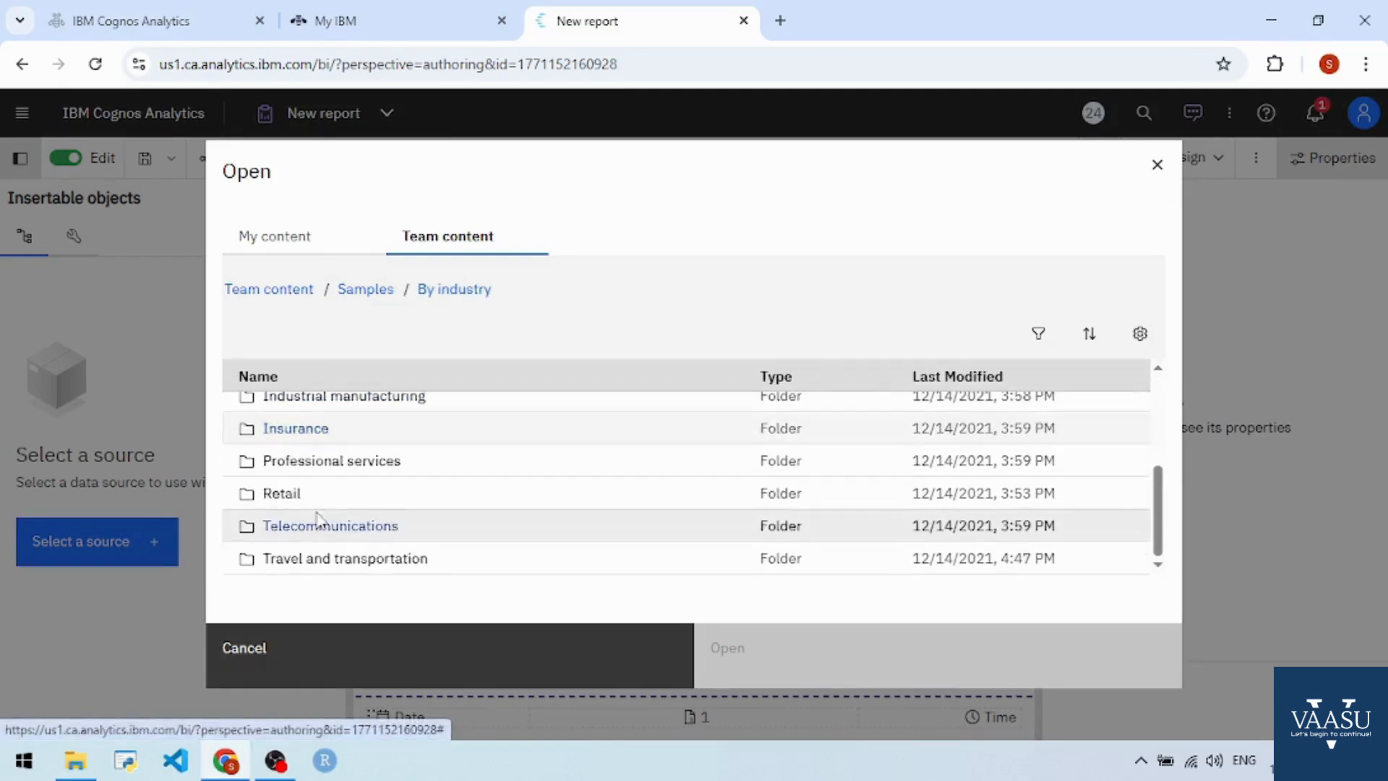
{"action": "left_click", "coordinate": [293, 492]}
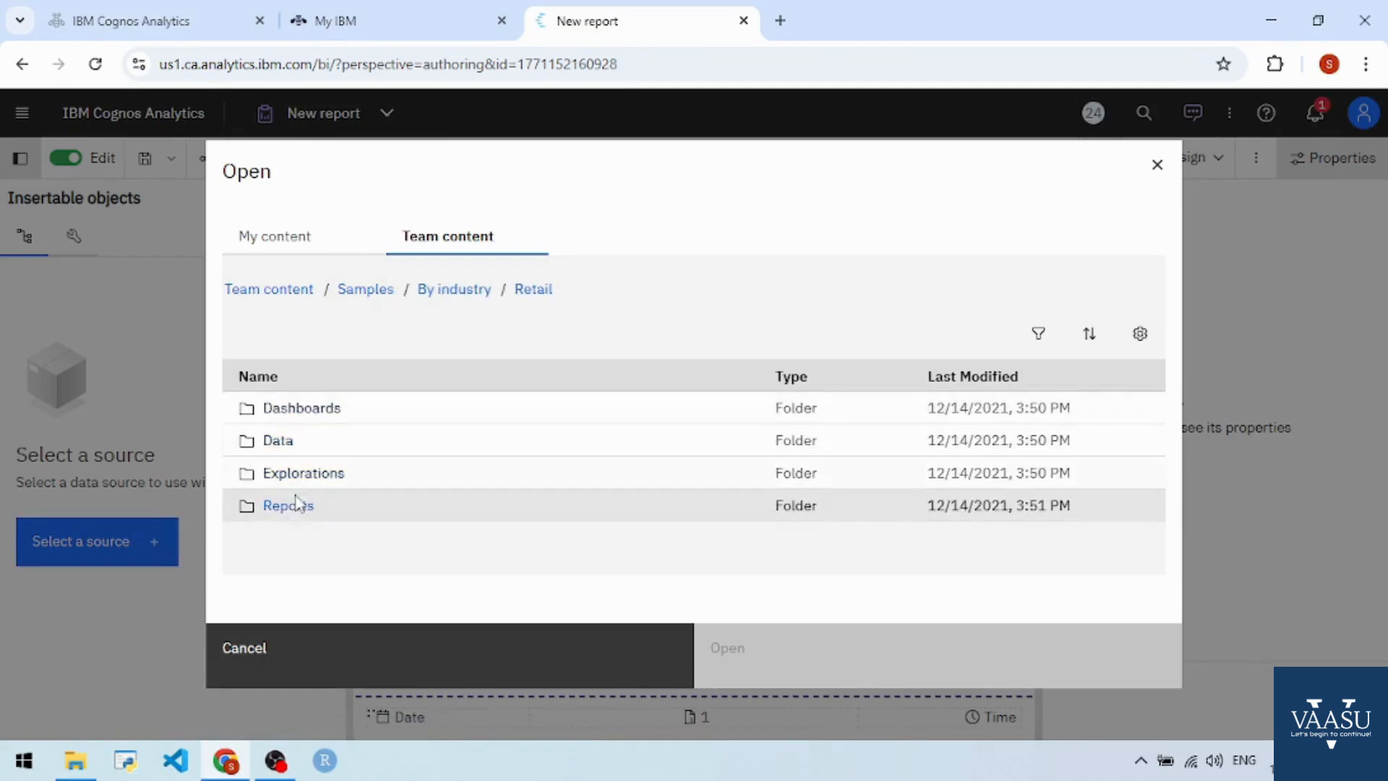
{"action": "left_click", "coordinate": [302, 442]}
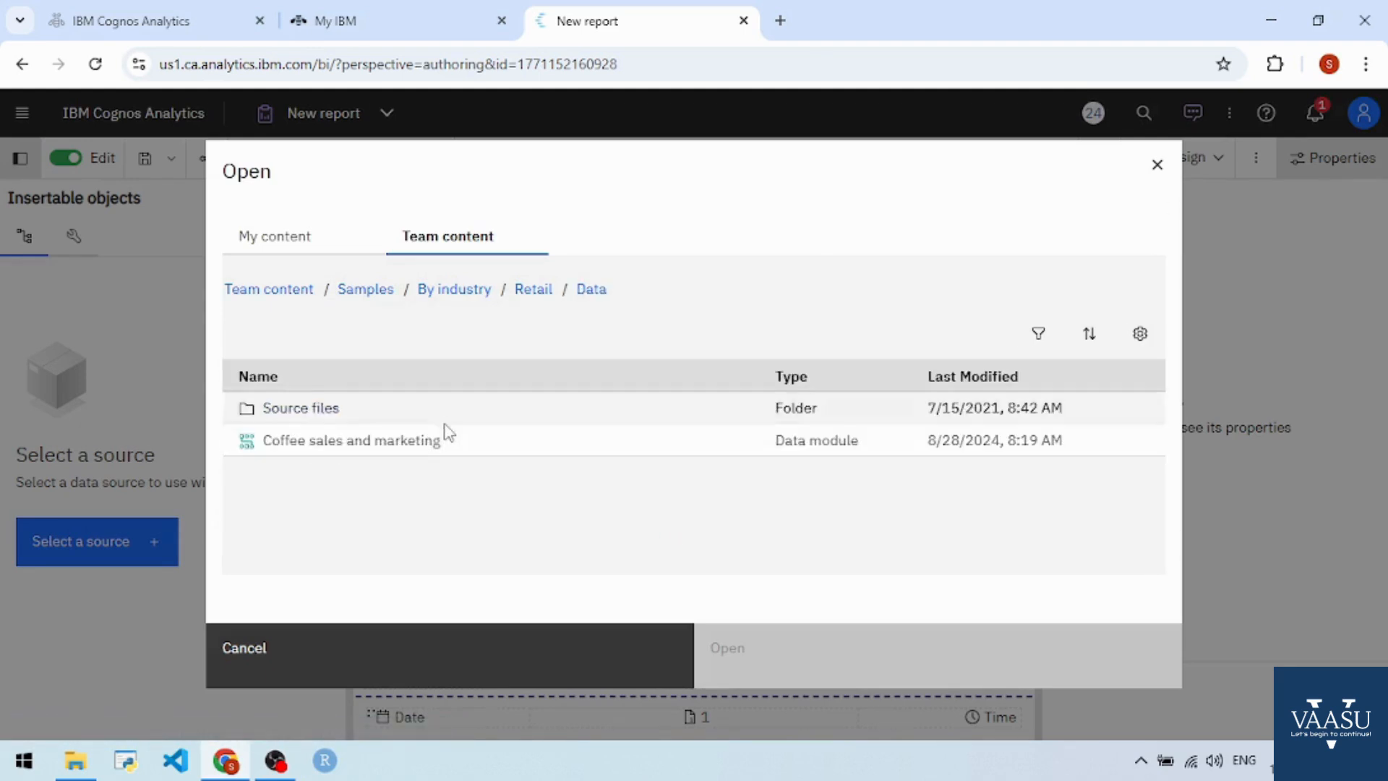
{"action": "left_click", "coordinate": [376, 441]}
{"action": "left_click", "coordinate": [810, 628]}
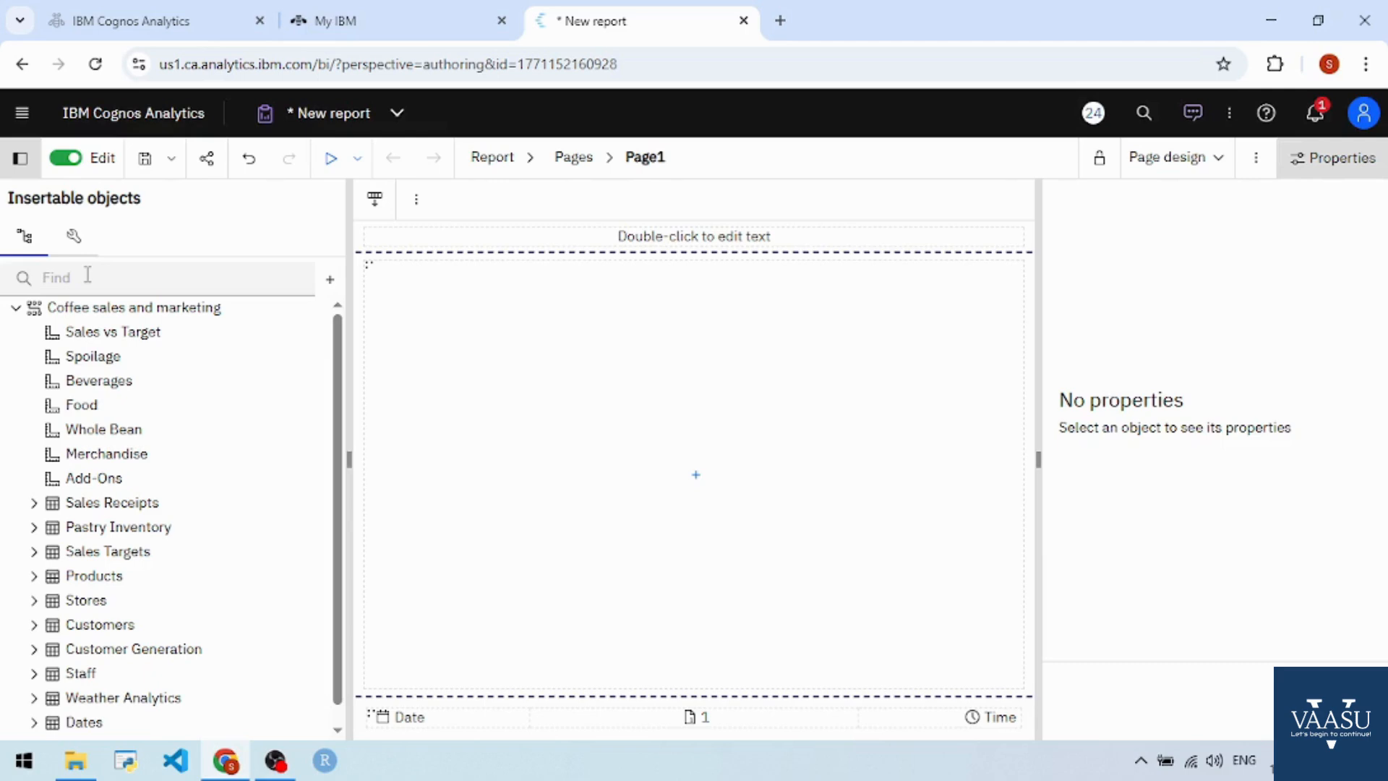
- Insert a crosstab named Crosstab_Product with the query Query_Product
{"action": "left_click", "coordinate": [75, 240]}
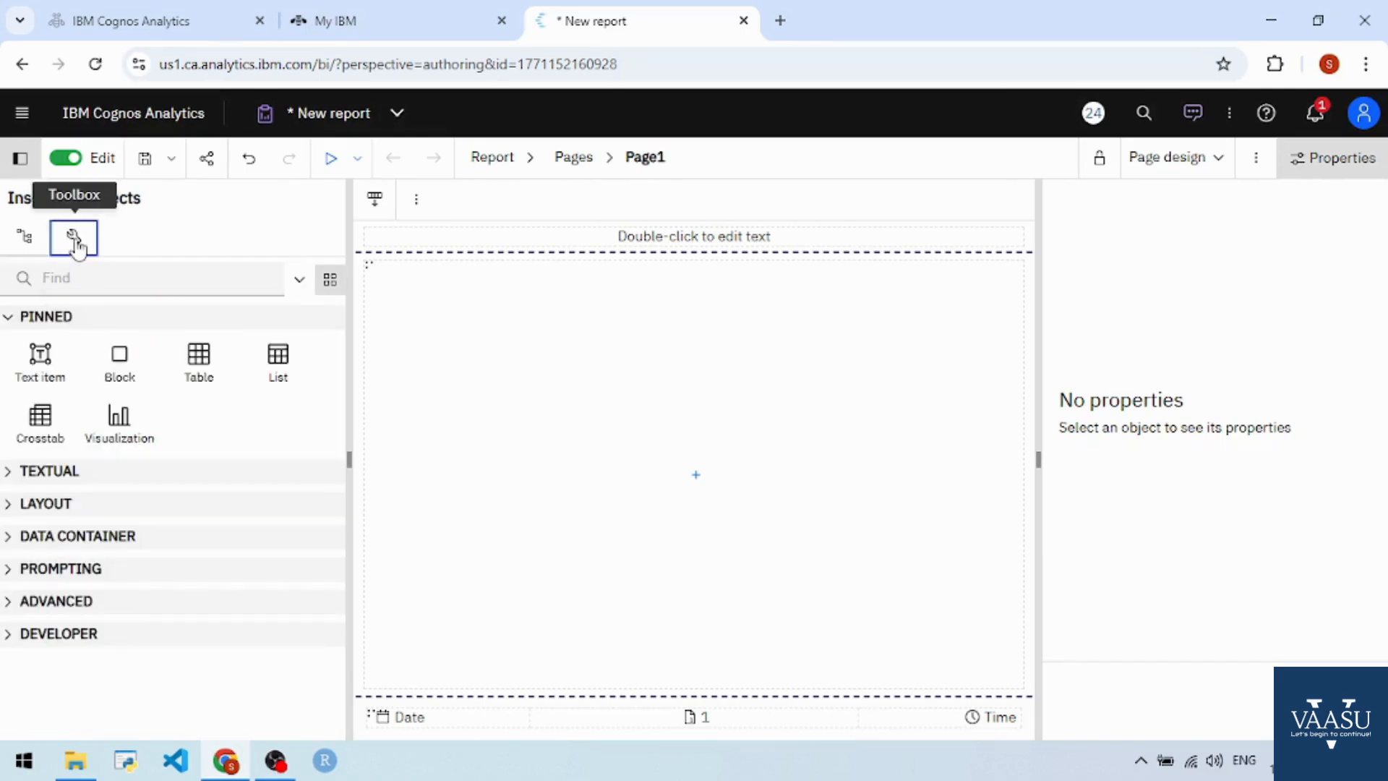
{"action": "left_click", "coordinate": [695, 481]}
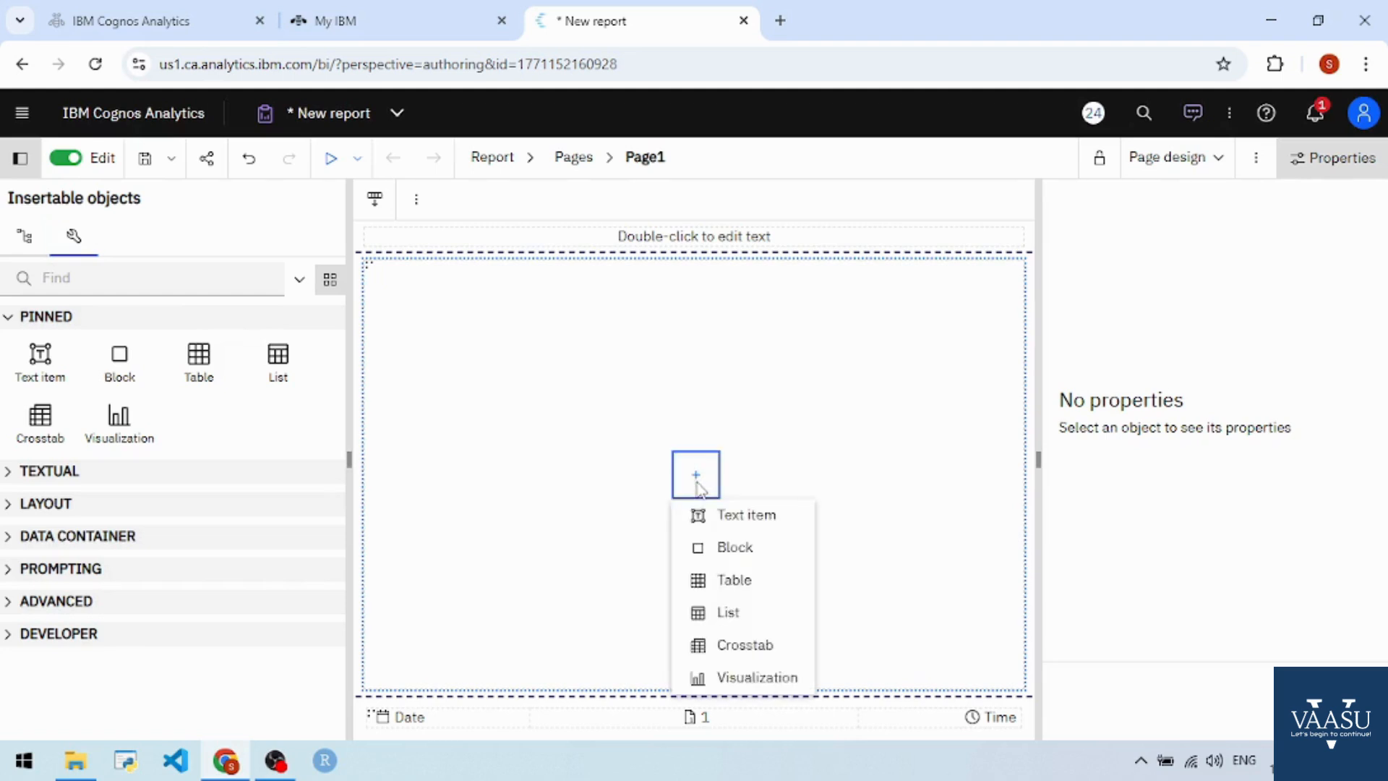
{"action": "left_click", "coordinate": [725, 644]}
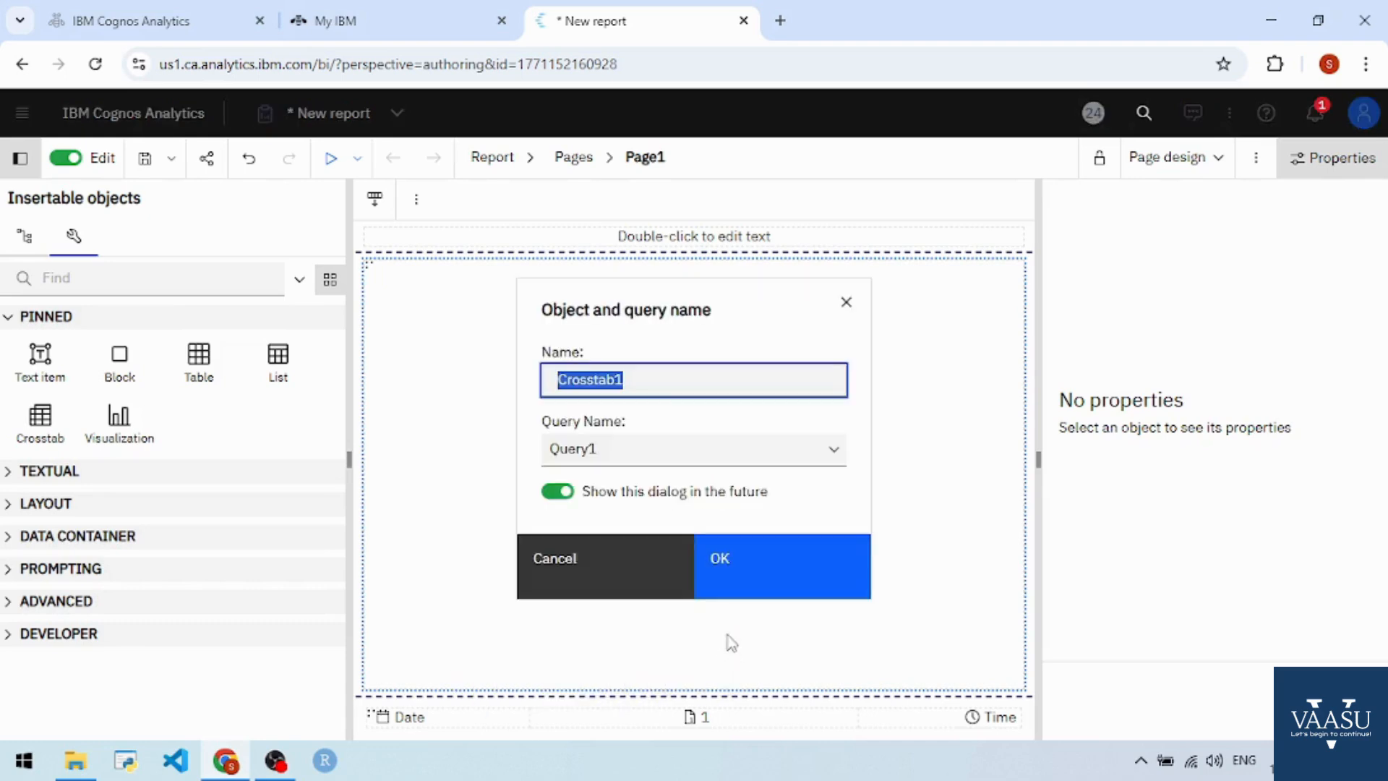
{"action": "left_click", "coordinate": [659, 380]}
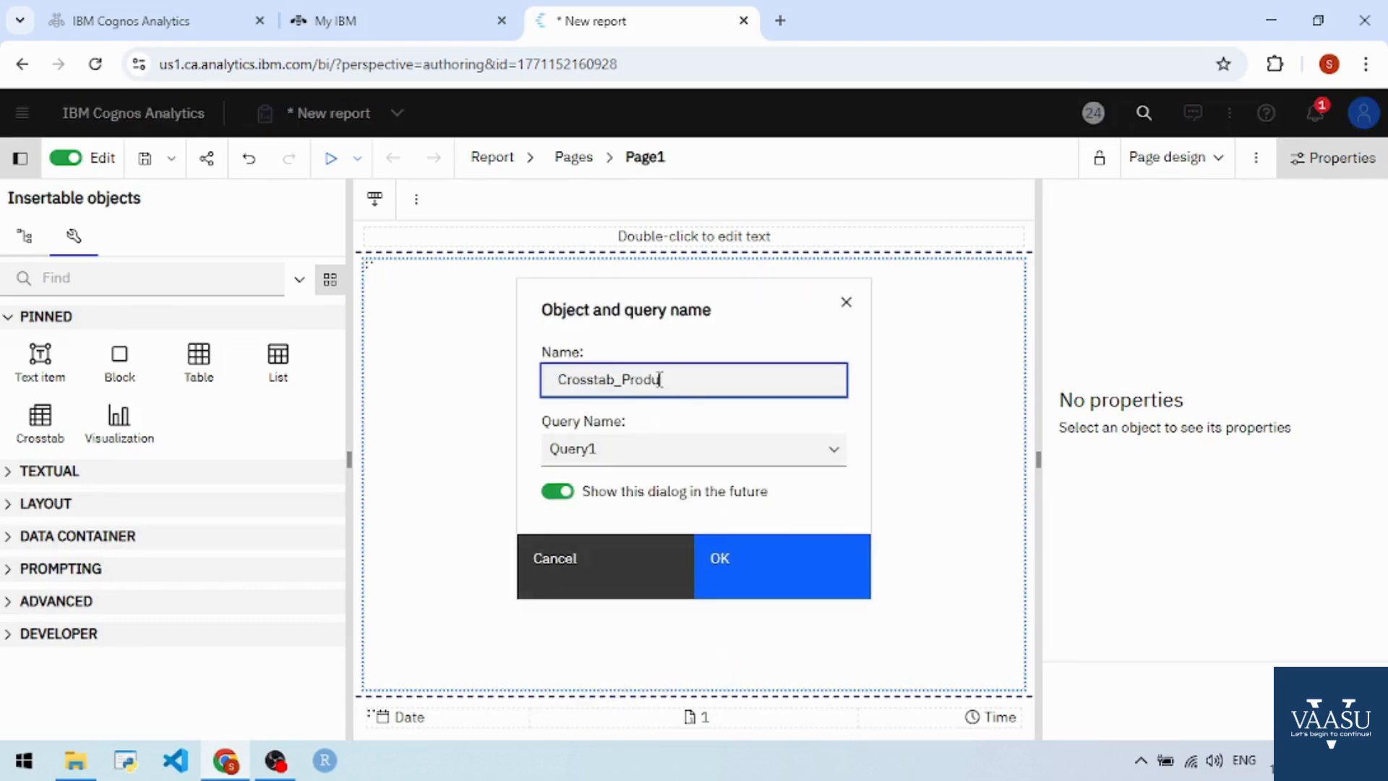
{"action": "left_click", "coordinate": [660, 446]}
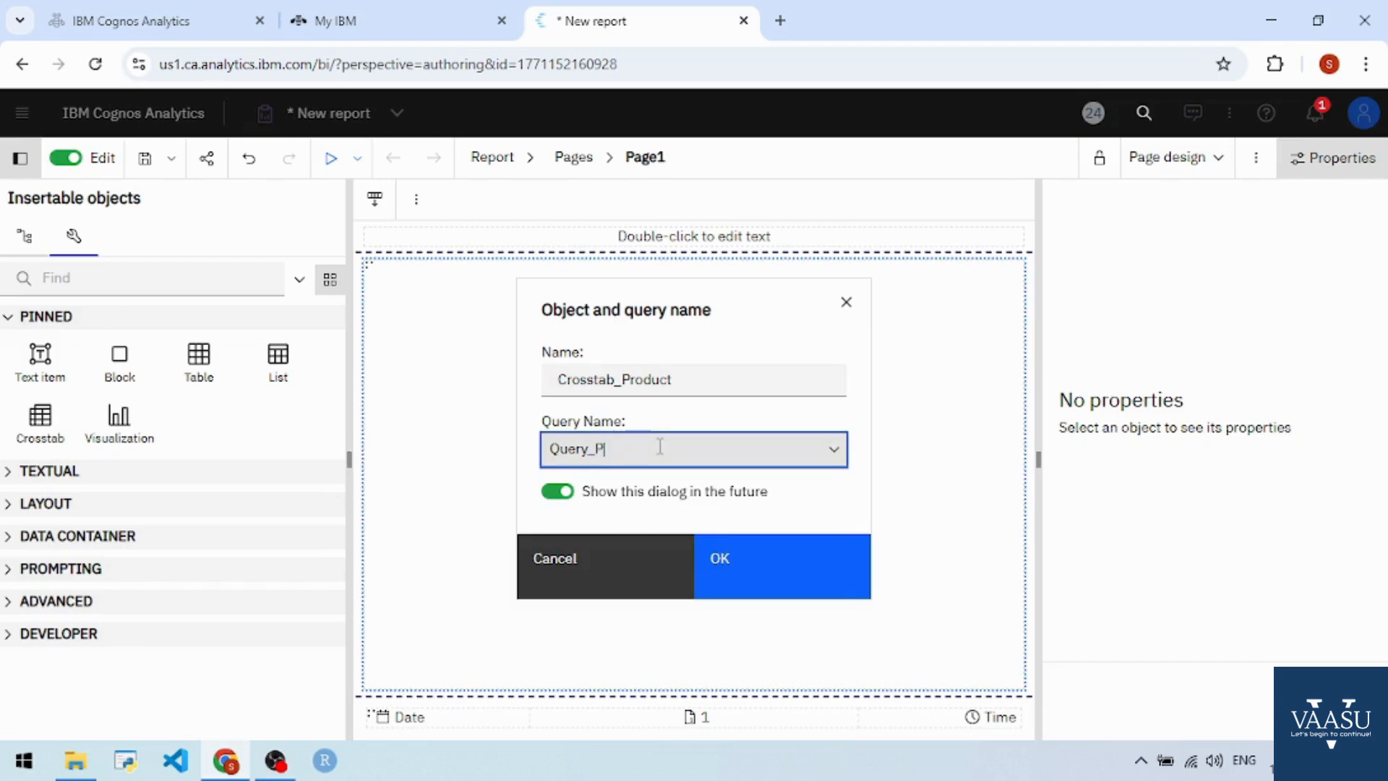
{"action": "type", "text": "_Product"}
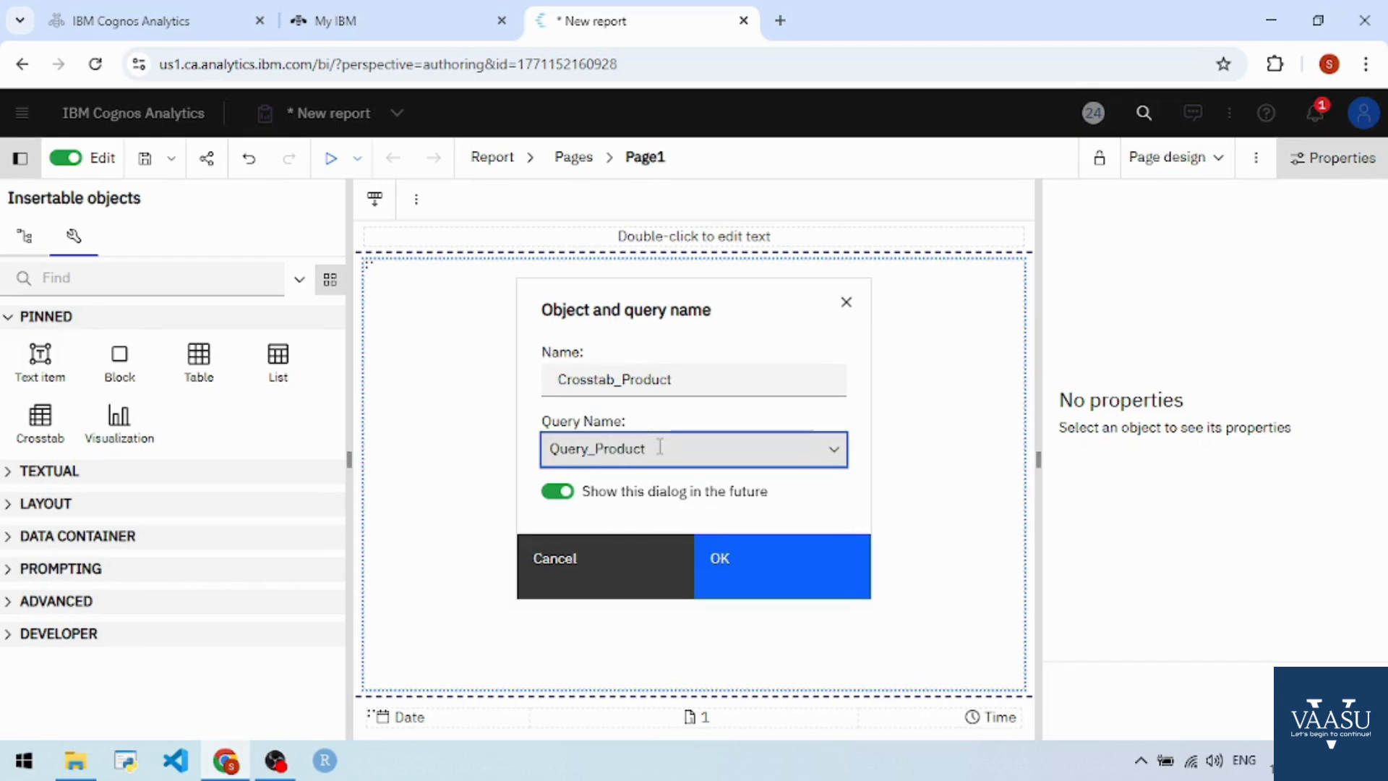
{"action": "left_click", "coordinate": [734, 584]}
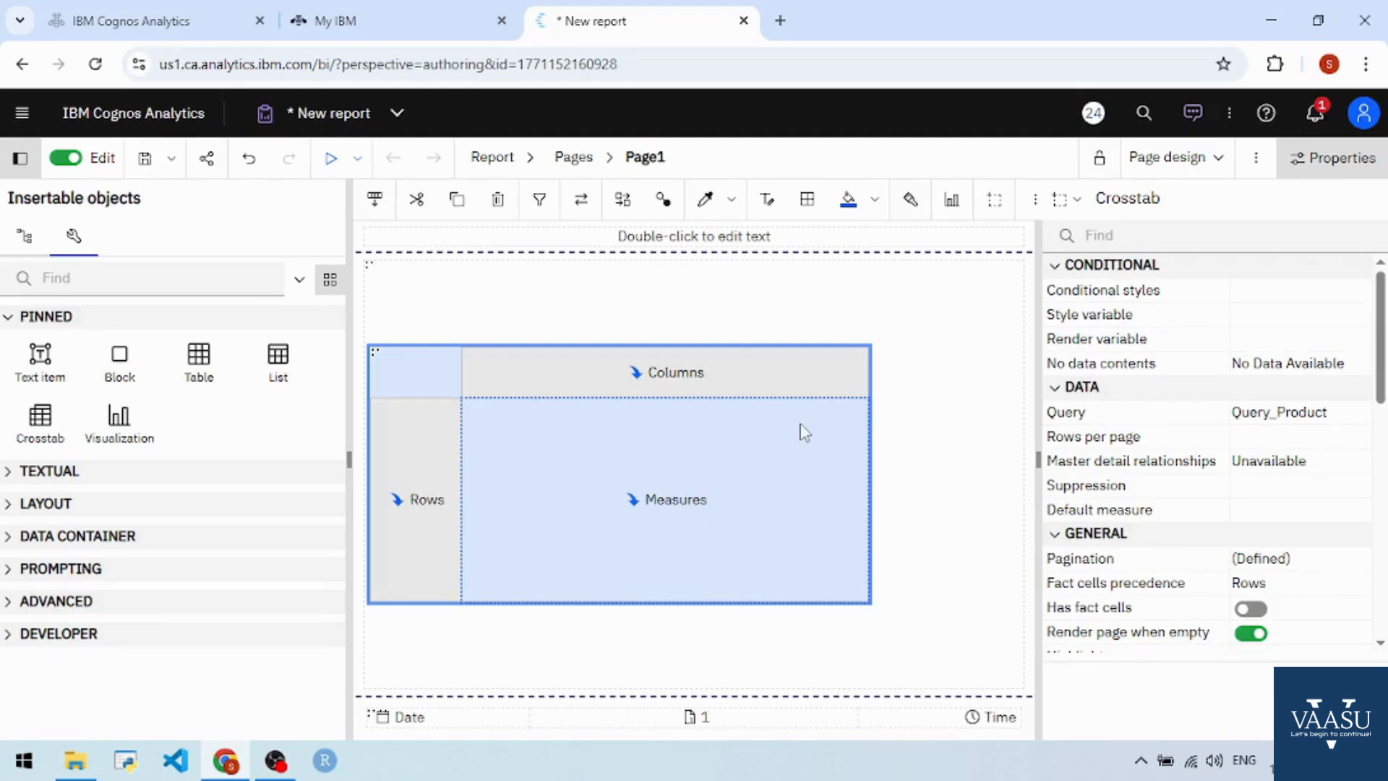
- Put Products > Product Type on the crosstab rows and expand the Dates table
{"action": "left_click", "coordinate": [24, 237]}
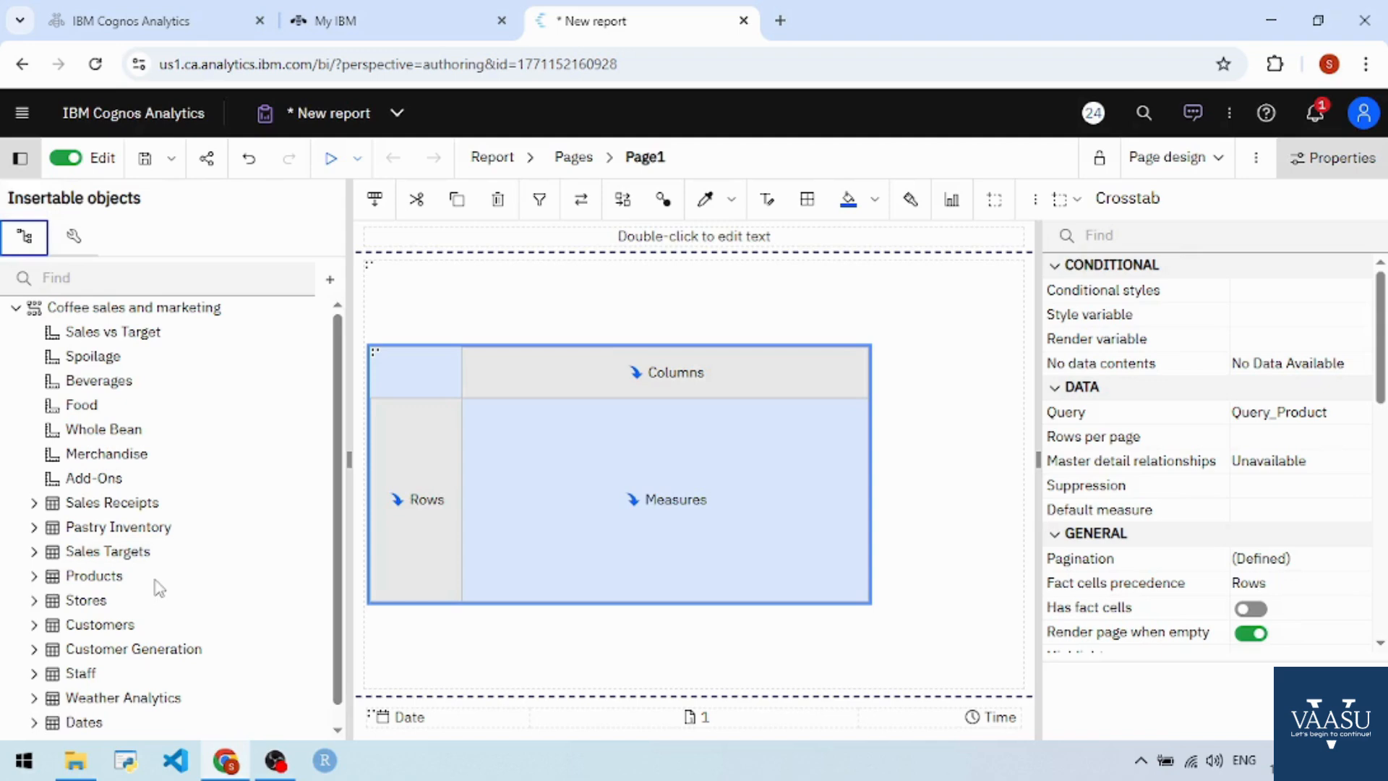
{"action": "left_click", "coordinate": [34, 576]}
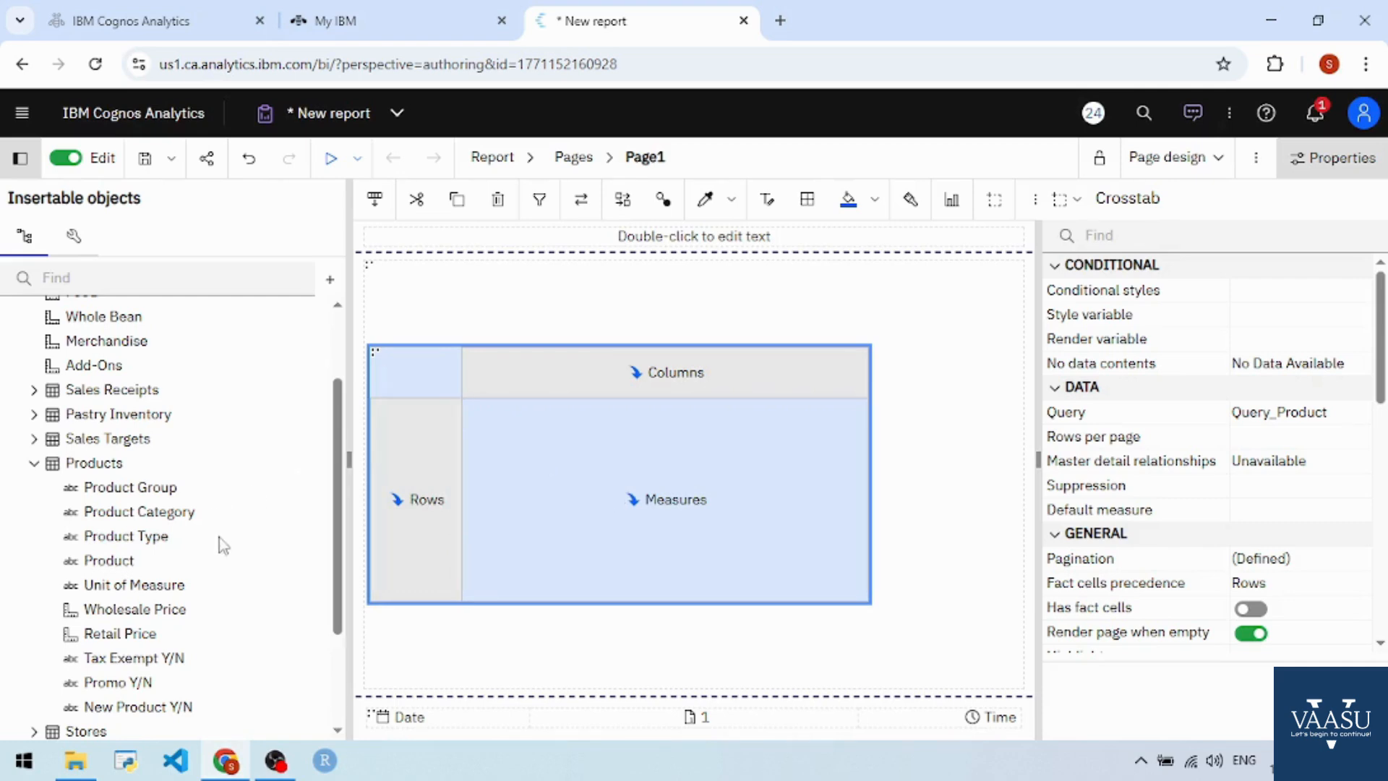
{"action": "scroll", "coordinate": [215, 516], "scroll_direction": "down", "scroll_amount": 1}
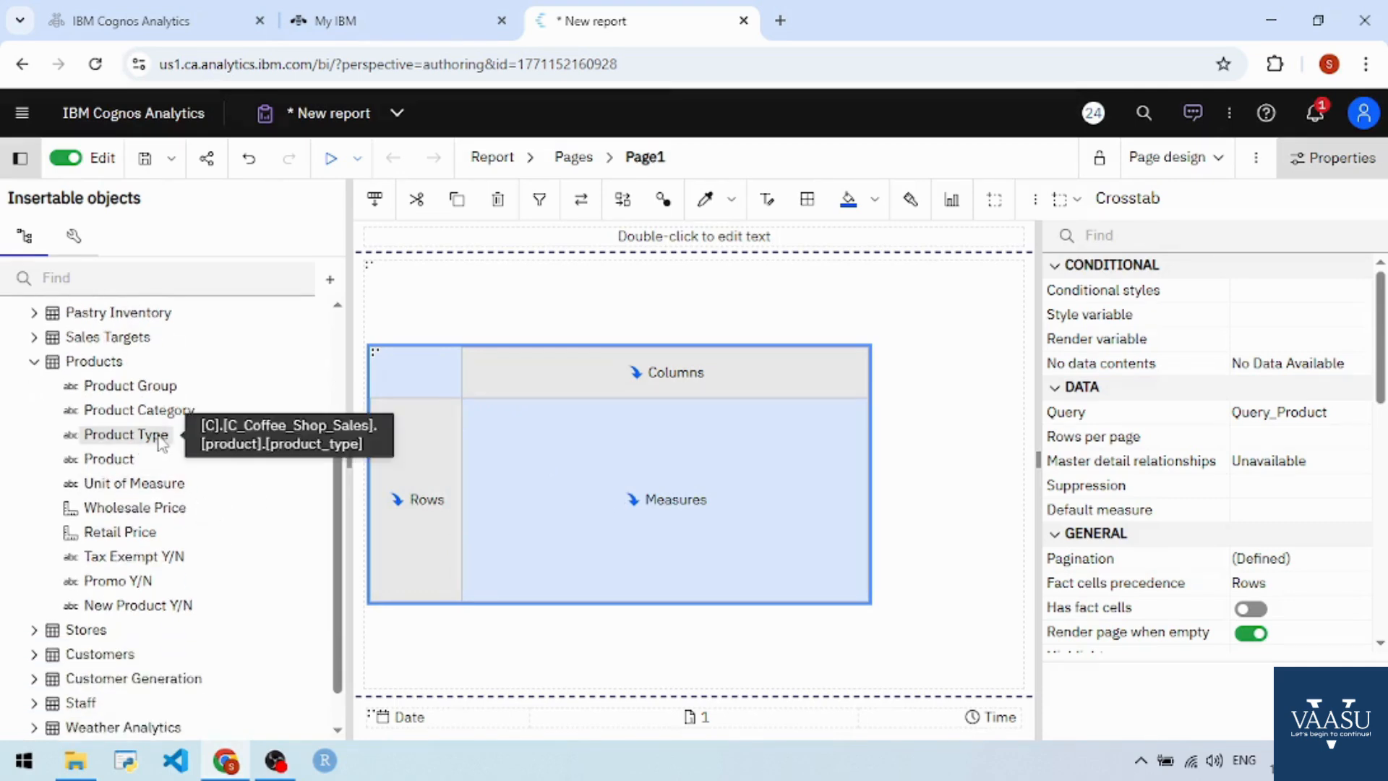
{"action": "left_click_drag", "start_coordinate": [133, 439], "coordinate": [391, 489]}
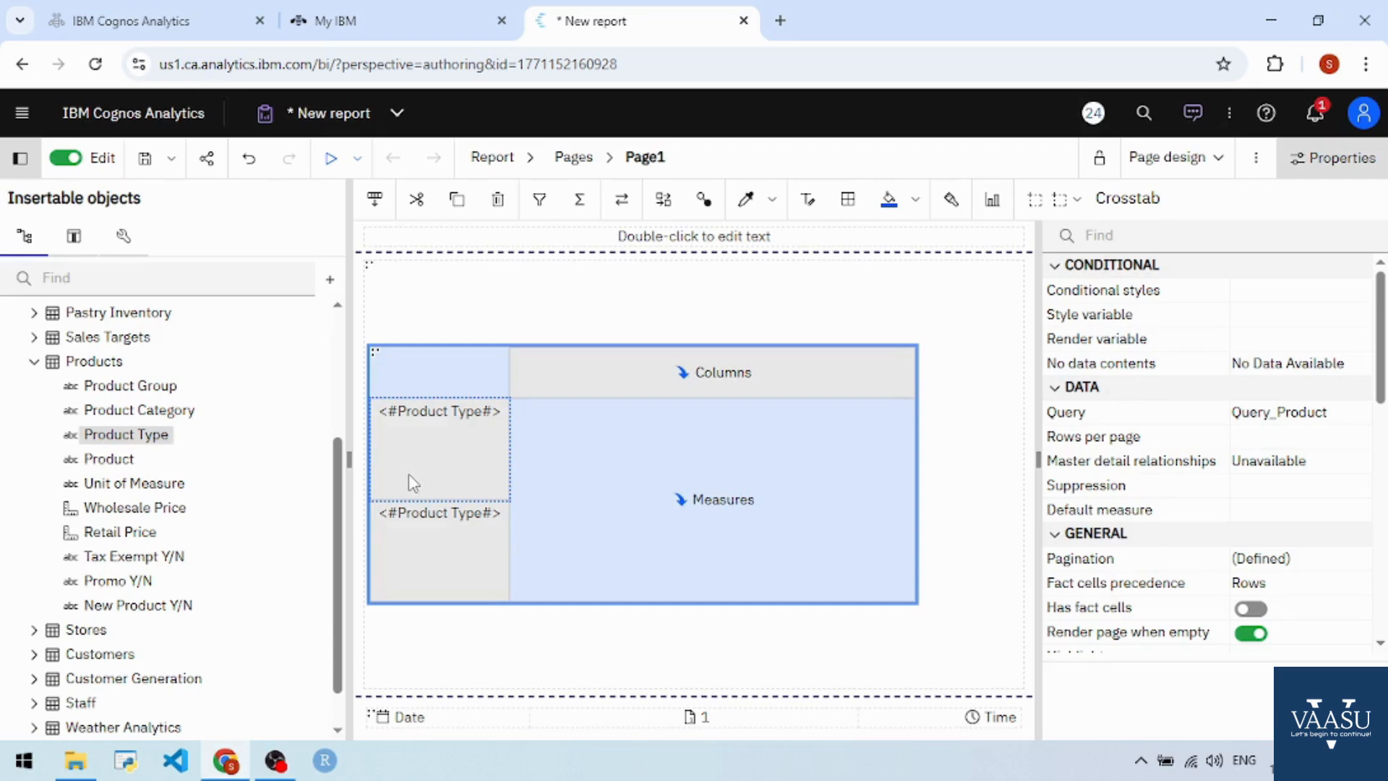
{"action": "scroll", "coordinate": [139, 548], "scroll_direction": "down", "scroll_amount": 1}
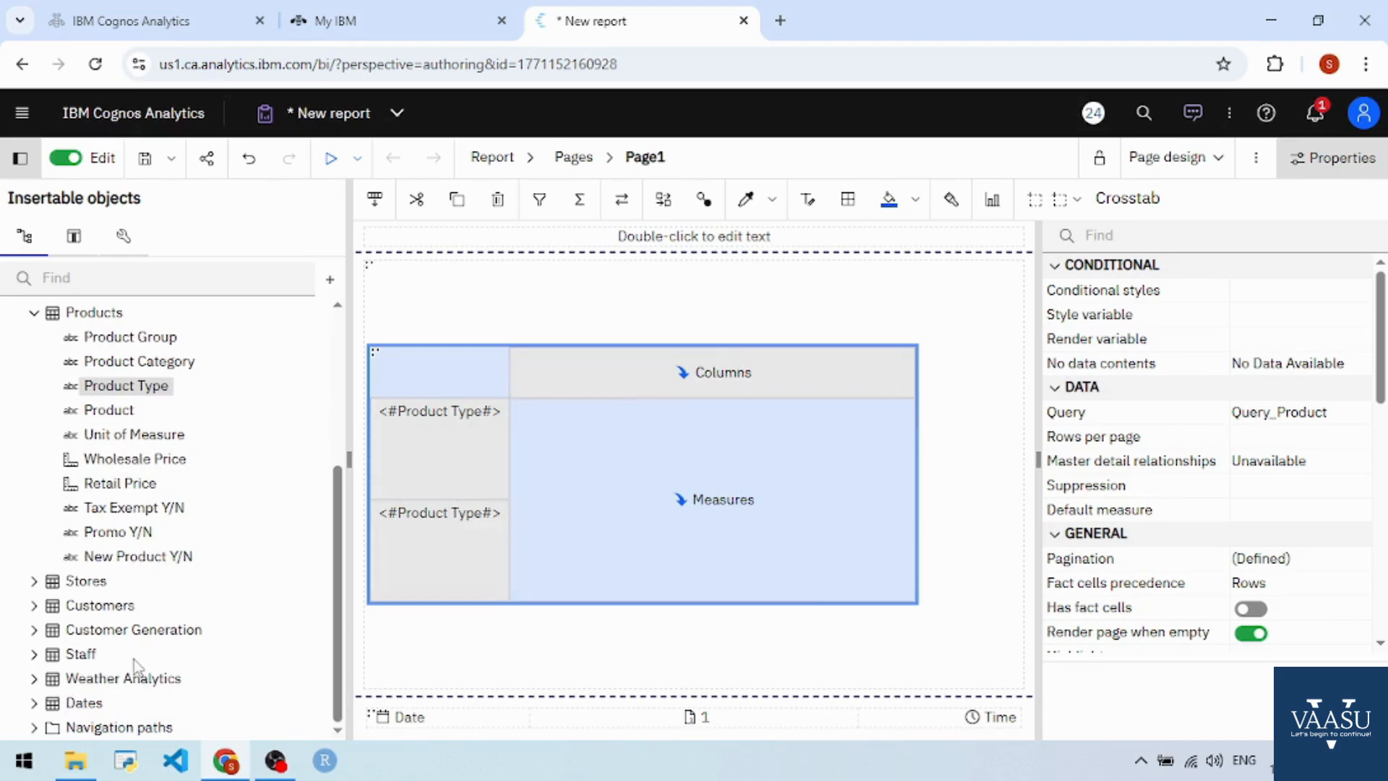
{"action": "left_click", "coordinate": [33, 702]}
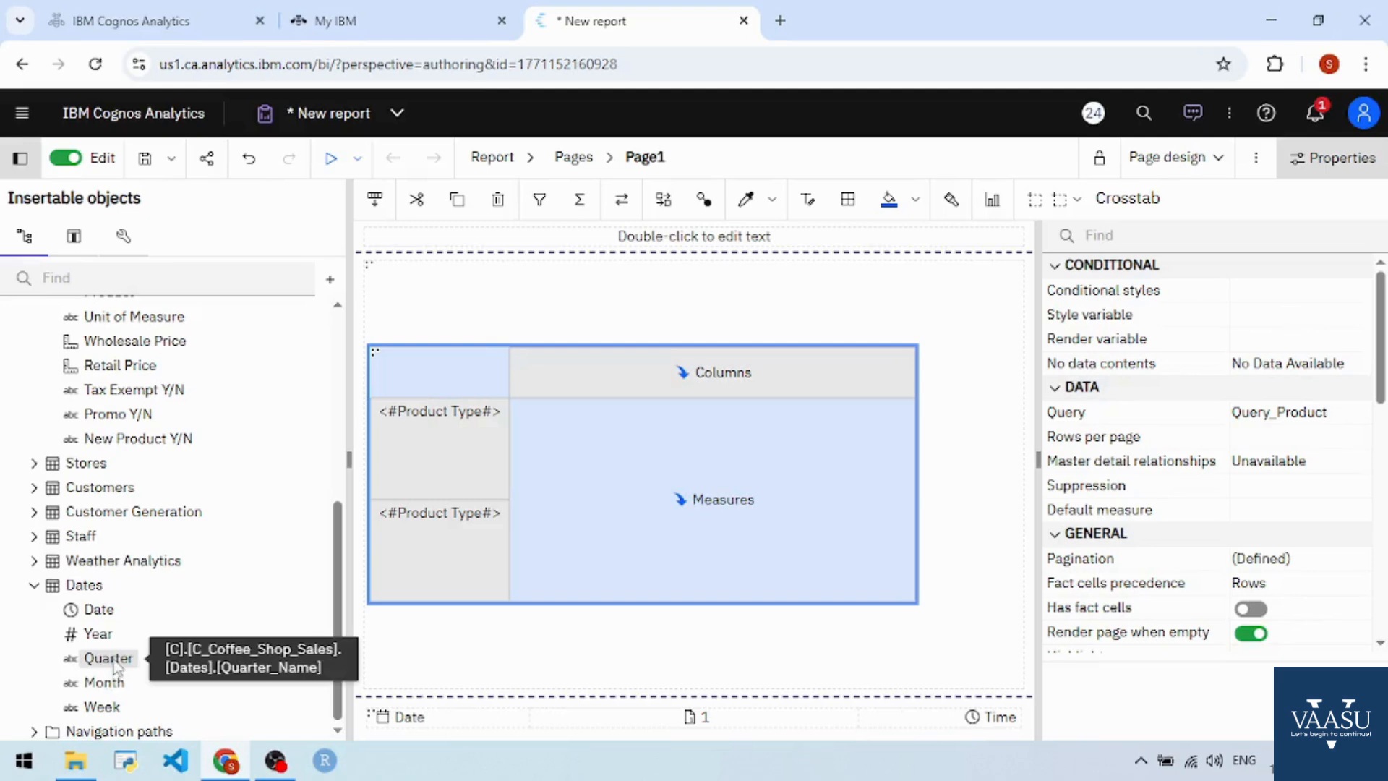
- Put Dates > Quarter on the crosstab columns and Sales vs Target as the measure
{"action": "left_click_drag", "start_coordinate": [107, 663], "coordinate": [573, 393]}
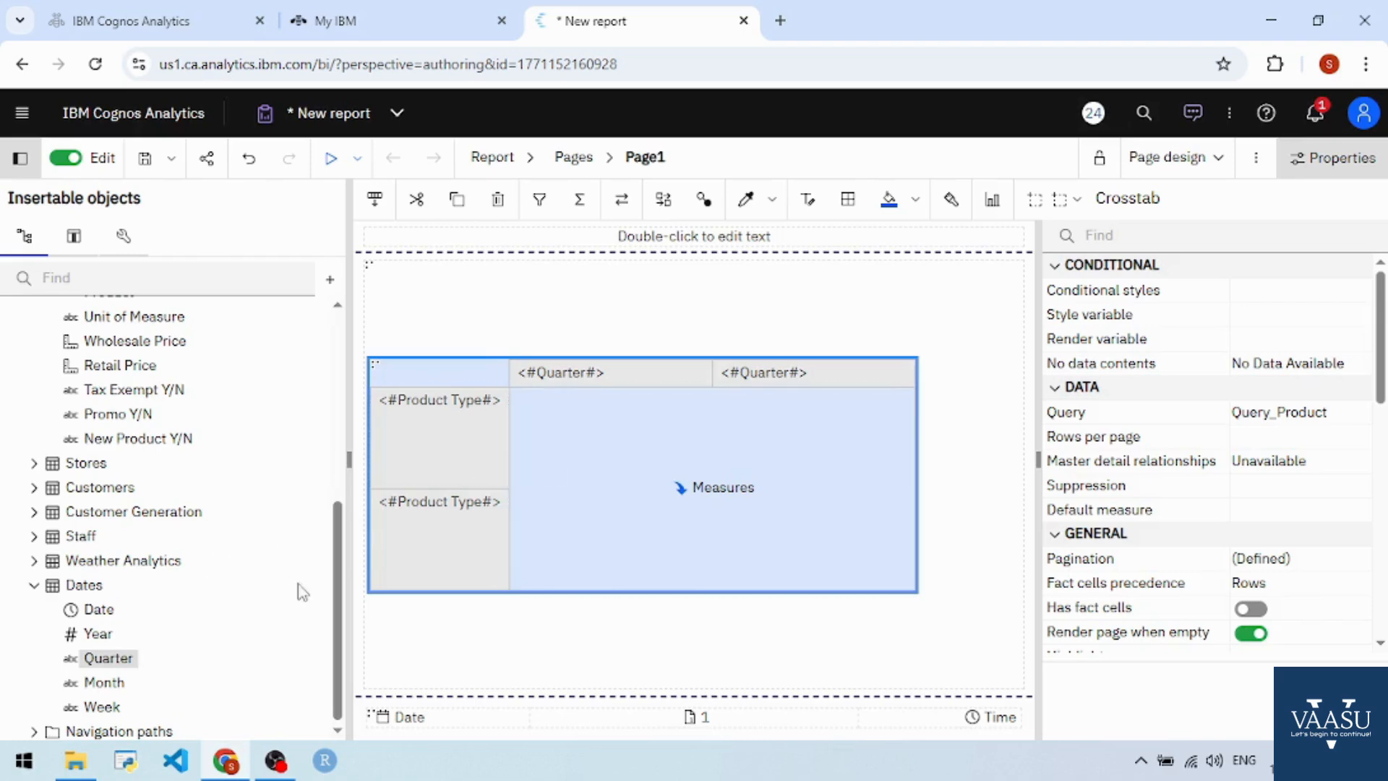
{"action": "scroll", "coordinate": [210, 559], "scroll_direction": "up", "scroll_amount": 5}
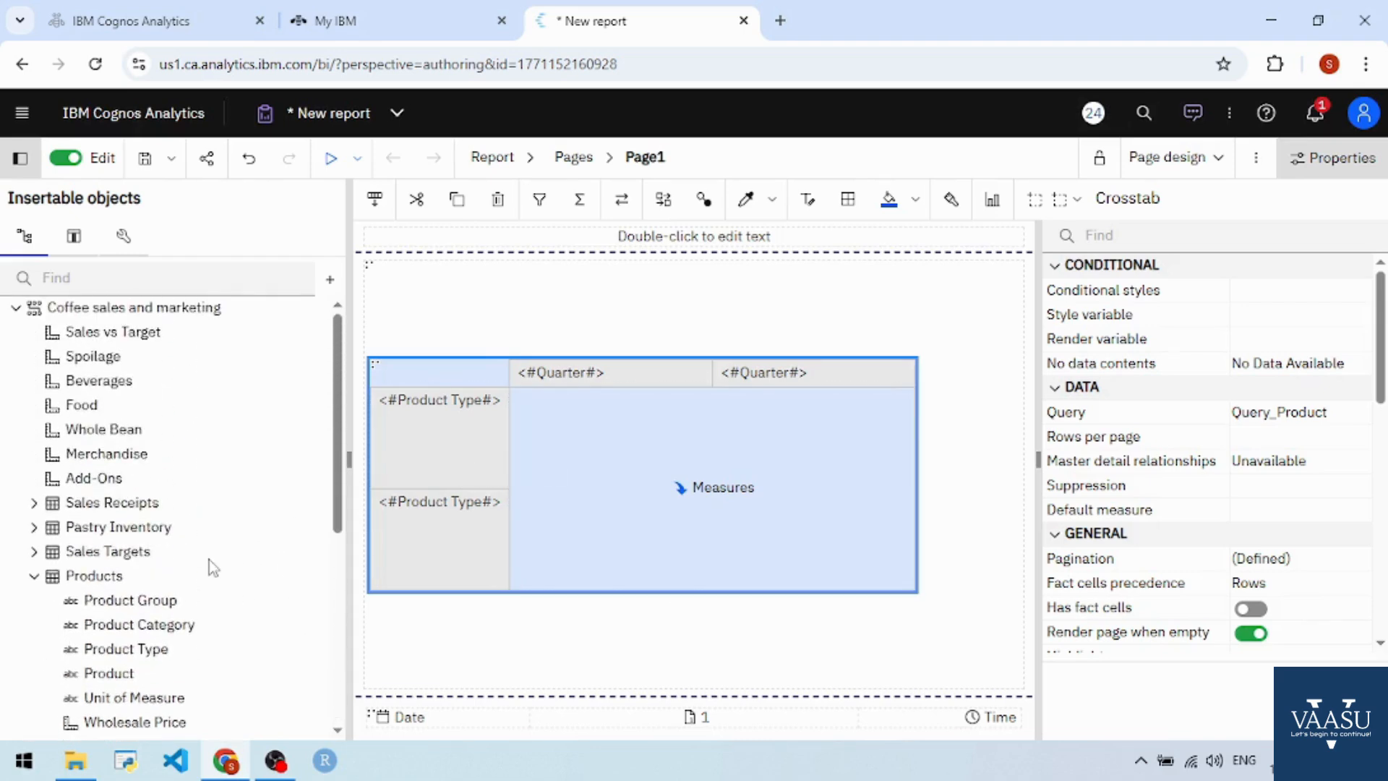
{"action": "left_click_drag", "start_coordinate": [108, 331], "coordinate": [696, 499]}
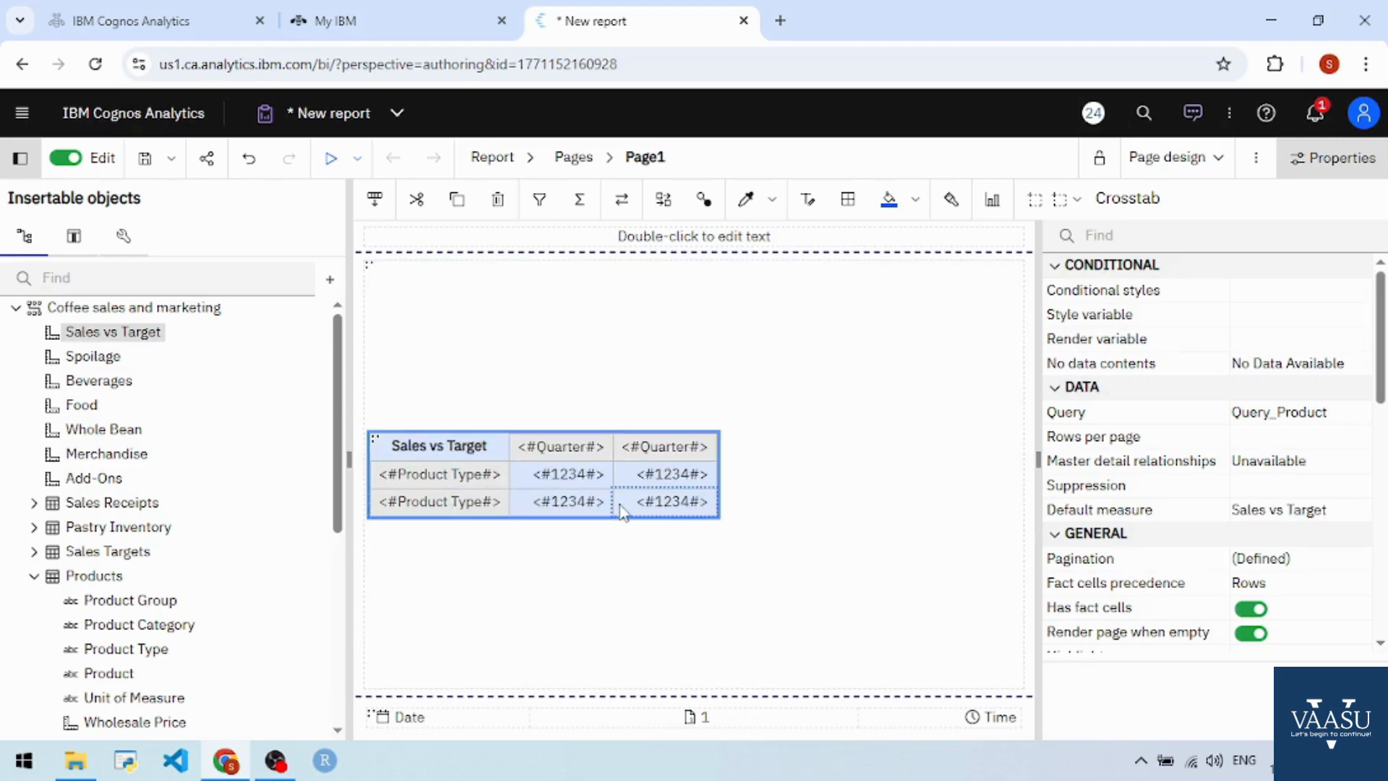
- Change the report header text to 'Product Analysis'
{"action": "double_click", "coordinate": [692, 236]}
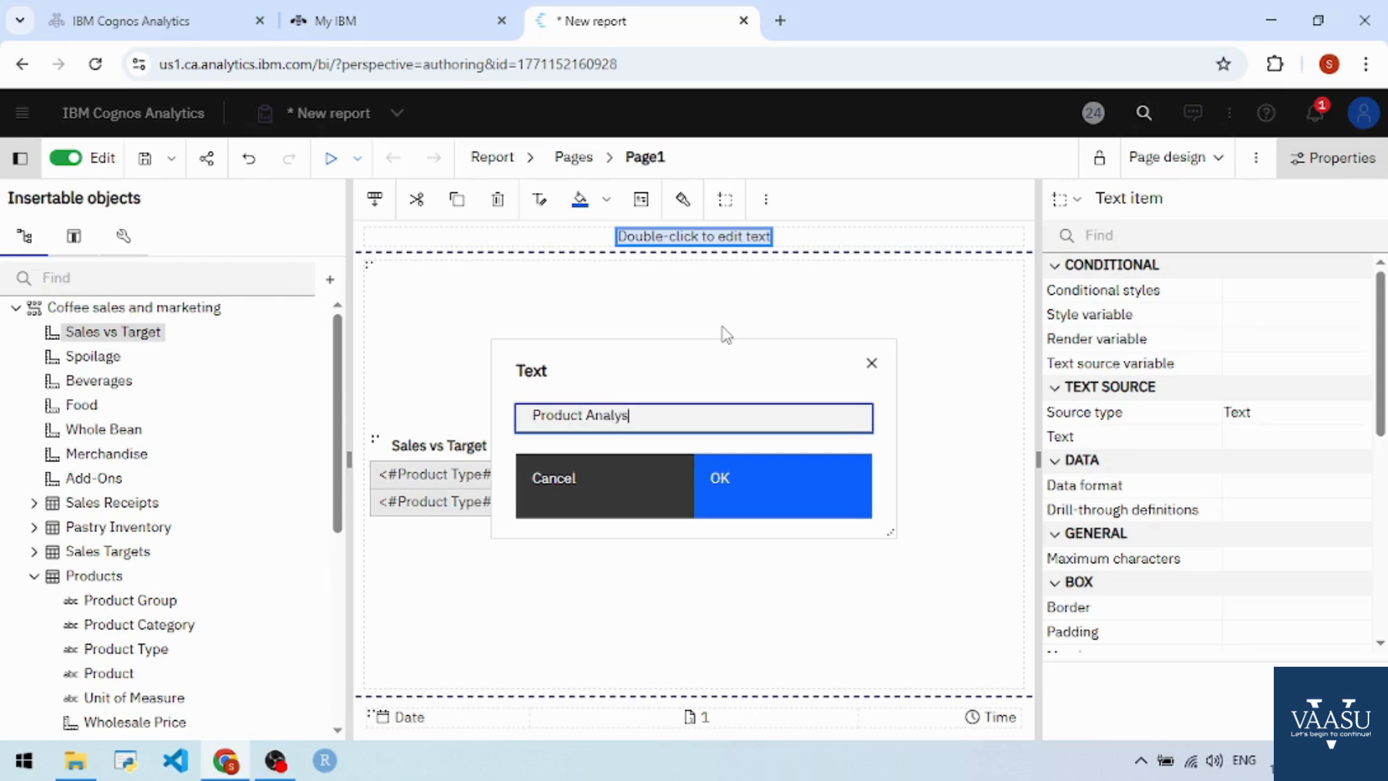
{"action": "type", "text": "Product Analysis"}
{"action": "left_click", "coordinate": [740, 486]}
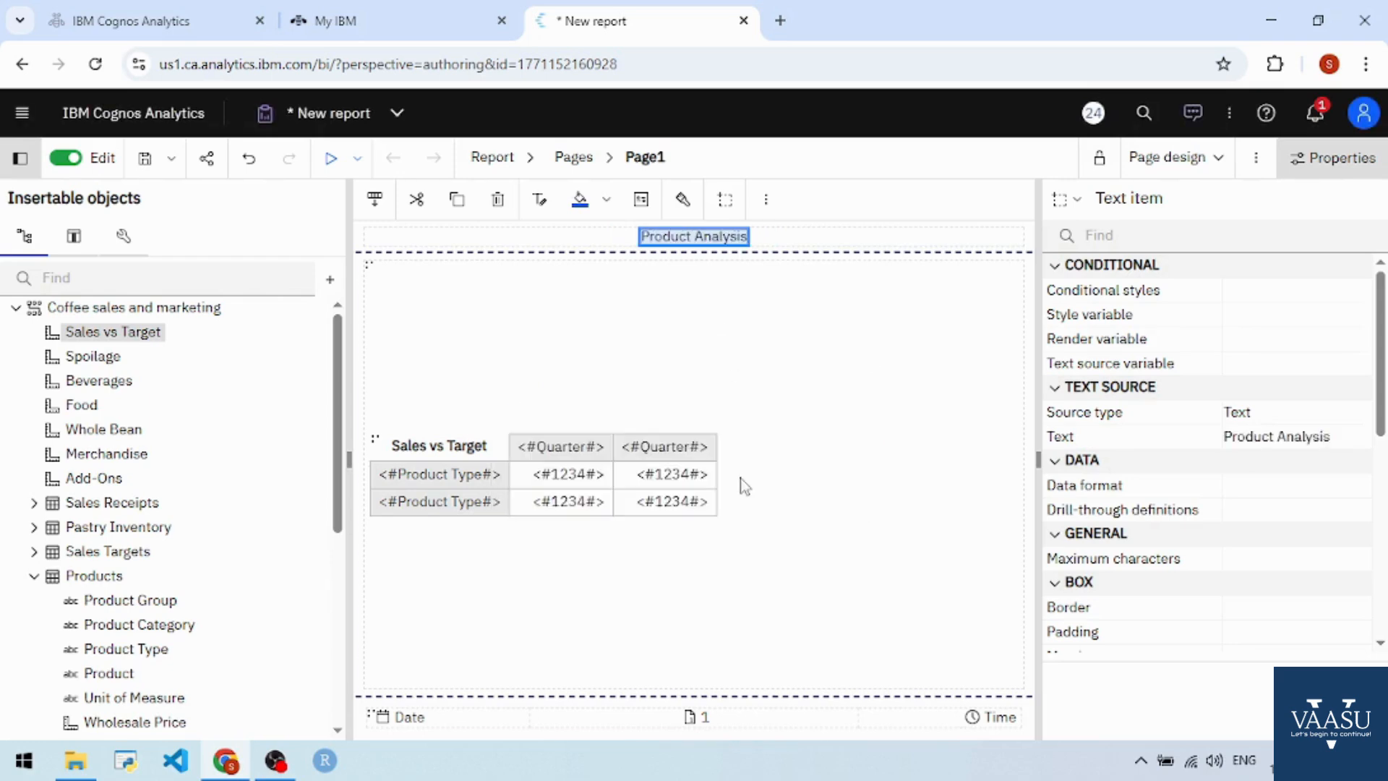
- Format the title as 18pt bold with a maroon foreground colour
{"action": "left_click", "coordinate": [540, 201]}
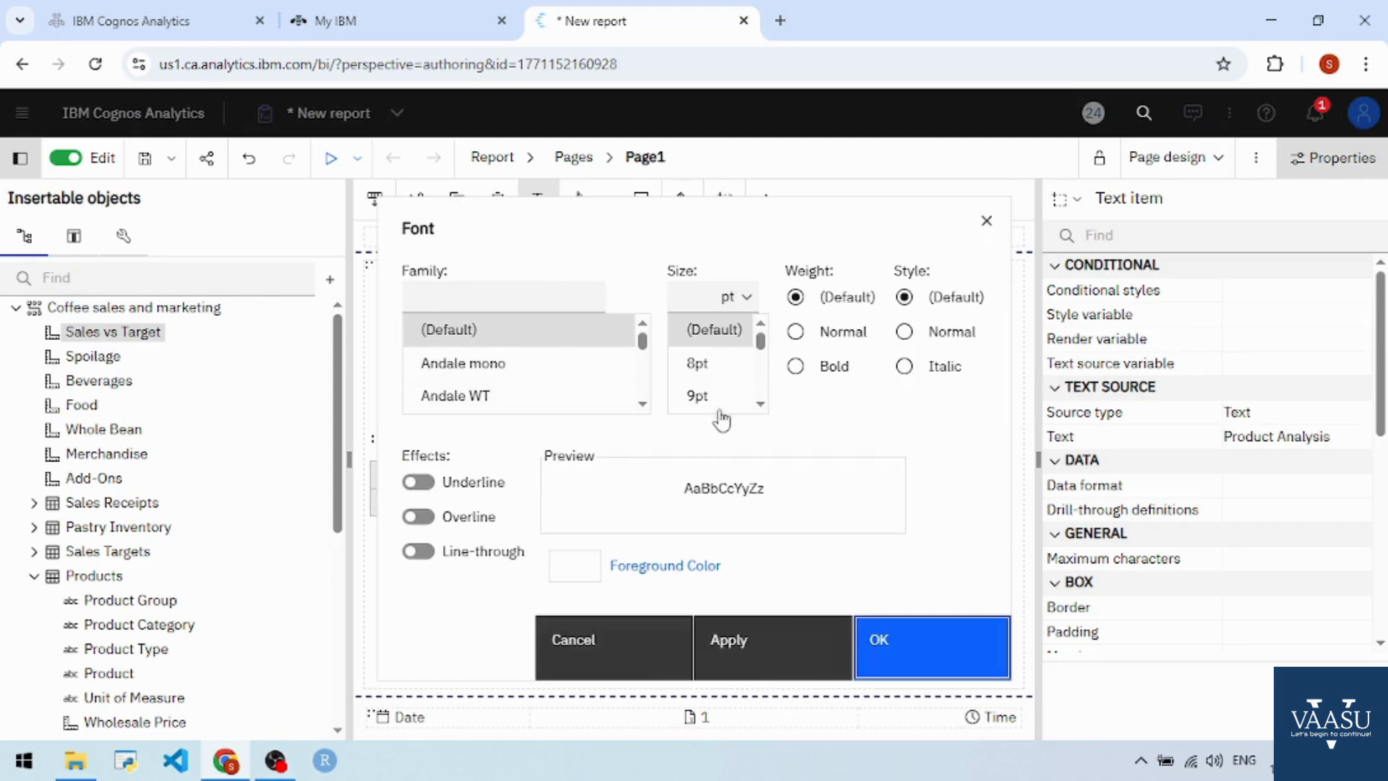
{"action": "left_click", "coordinate": [751, 407]}
{"action": "scroll", "coordinate": [757, 408], "scroll_direction": "down", "scroll_amount": 3}
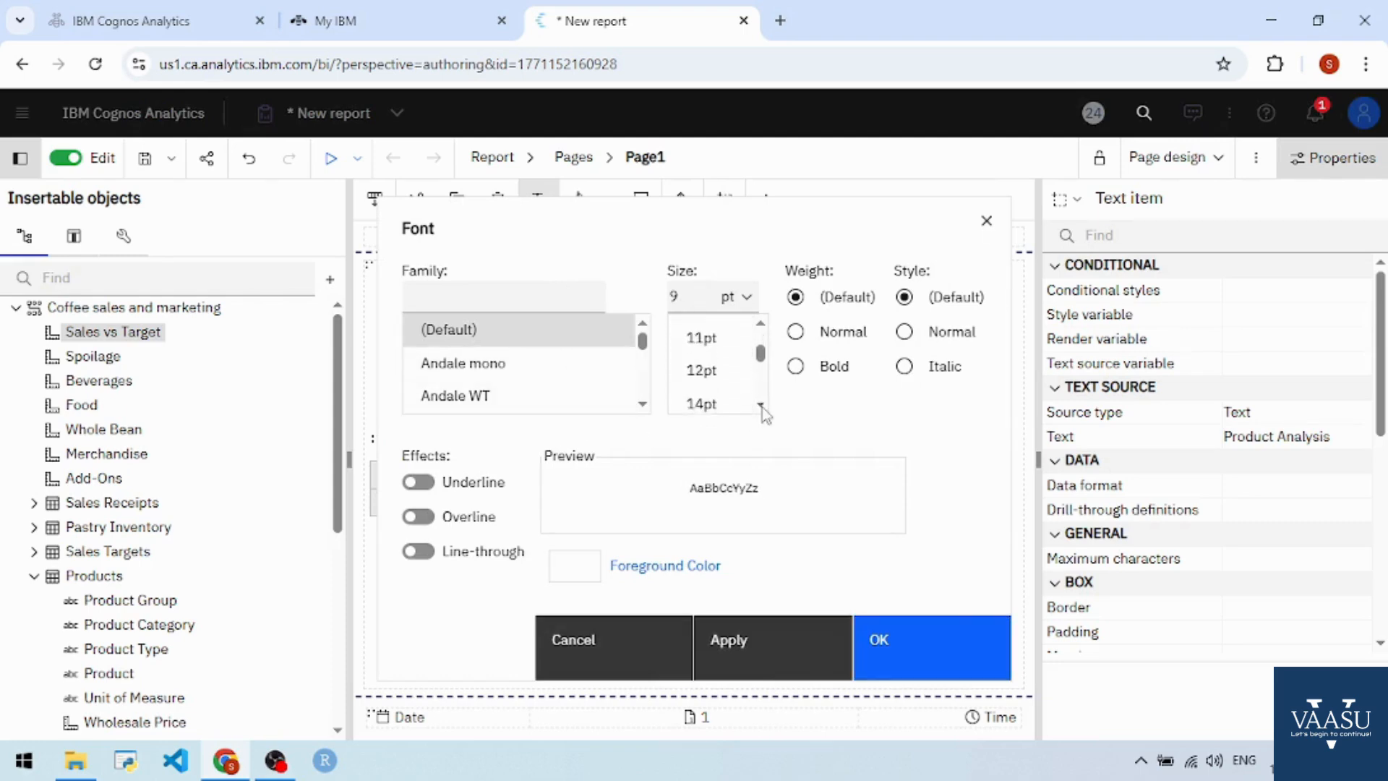
{"action": "left_click", "coordinate": [689, 405]}
{"action": "left_click", "coordinate": [795, 367]}
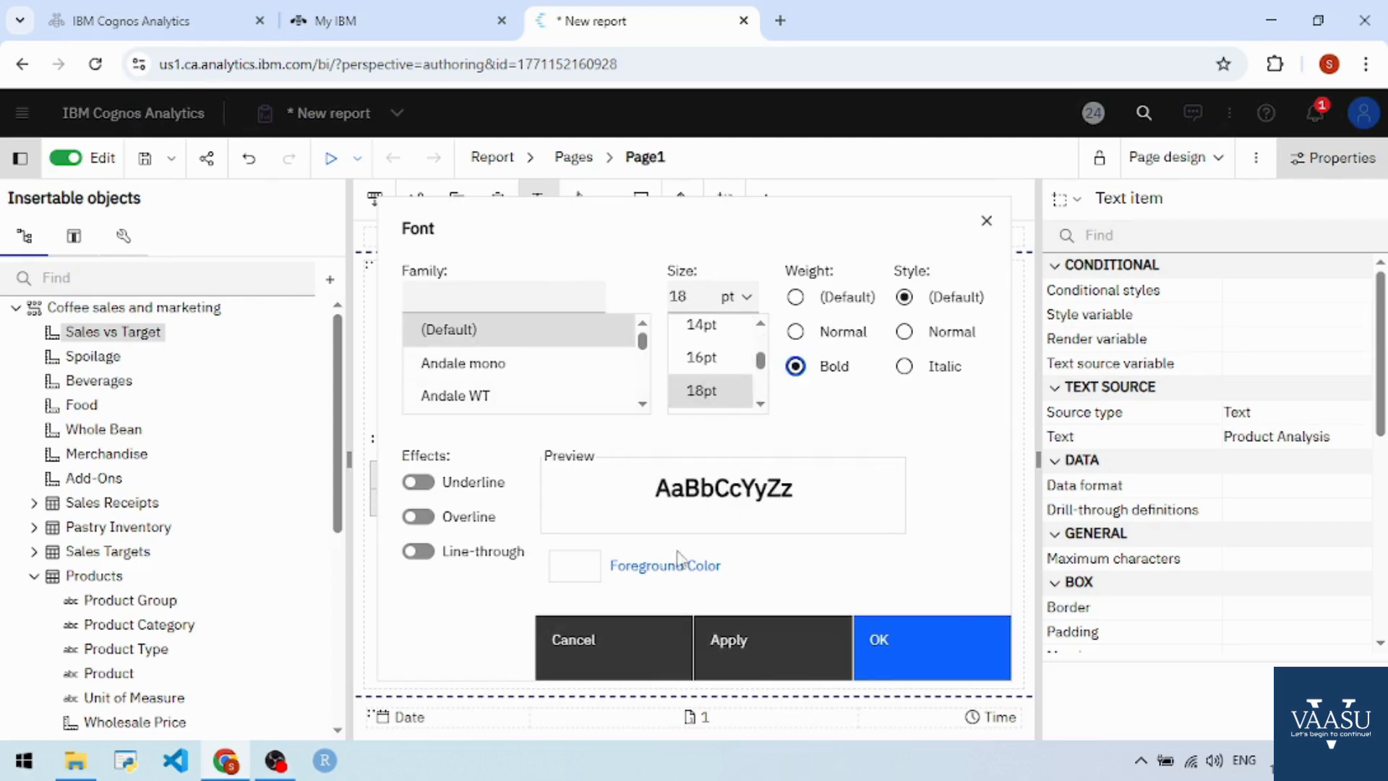
{"action": "left_click", "coordinate": [665, 571]}
{"action": "left_click", "coordinate": [535, 468]}
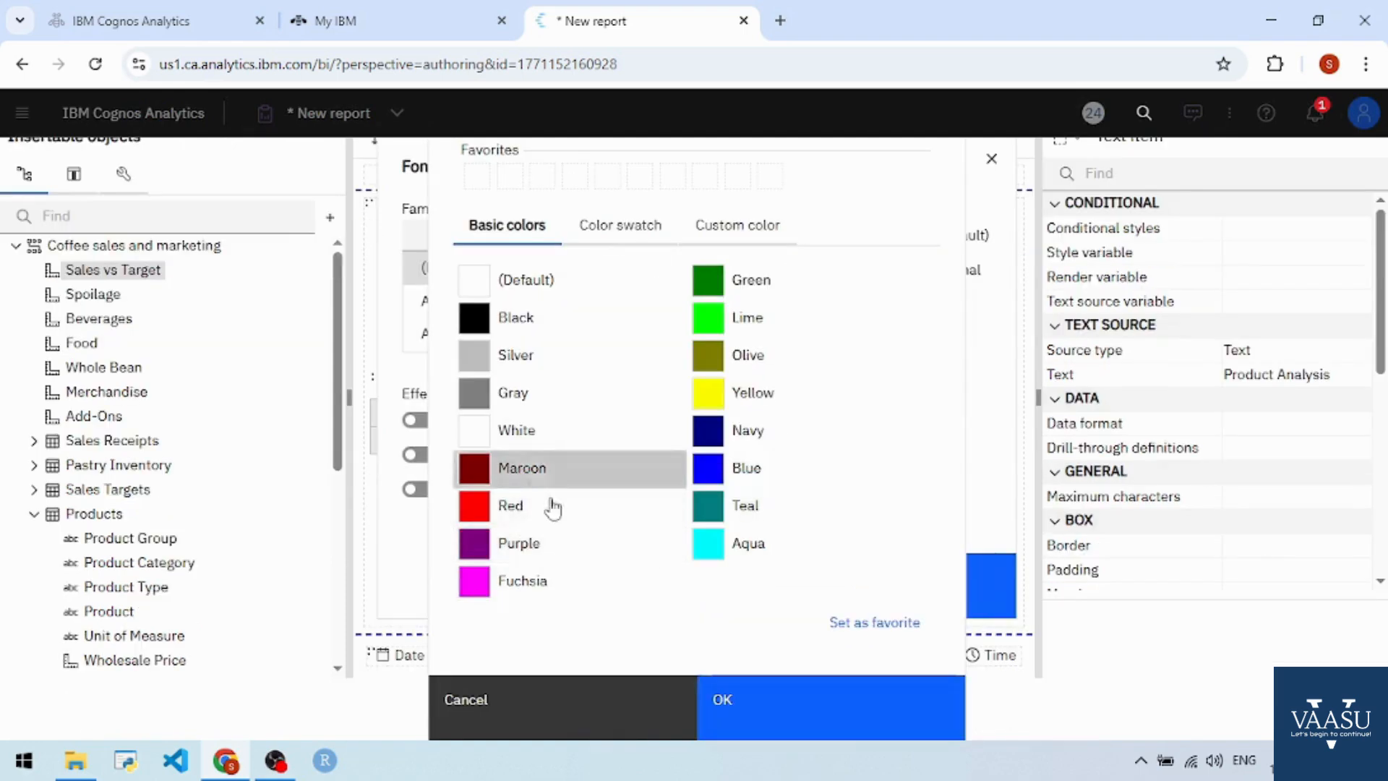
{"action": "left_click", "coordinate": [762, 697]}
{"action": "left_click", "coordinate": [879, 641]}
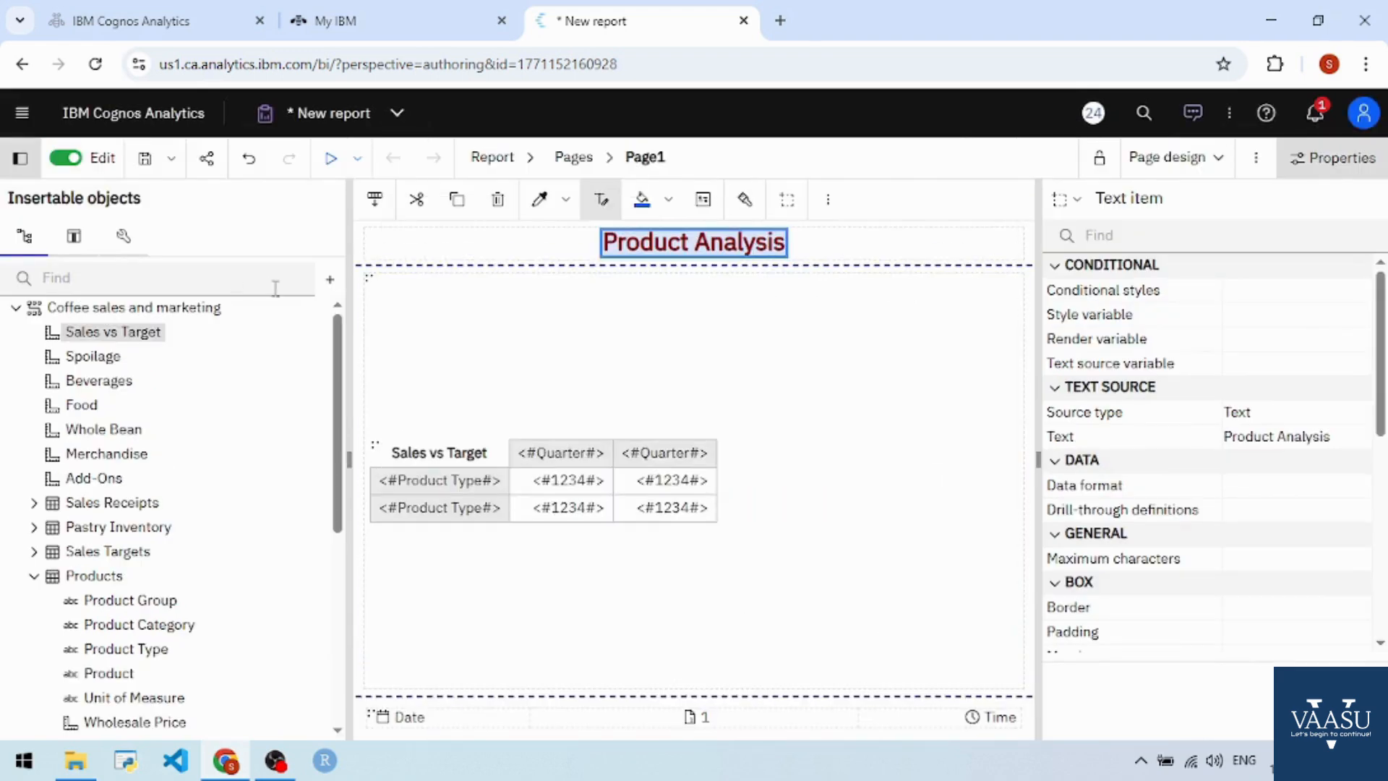
- Run the report as HTML and dismiss the maintenance banner to view 2Q22 Sales vs Target
{"action": "left_click", "coordinate": [330, 160]}
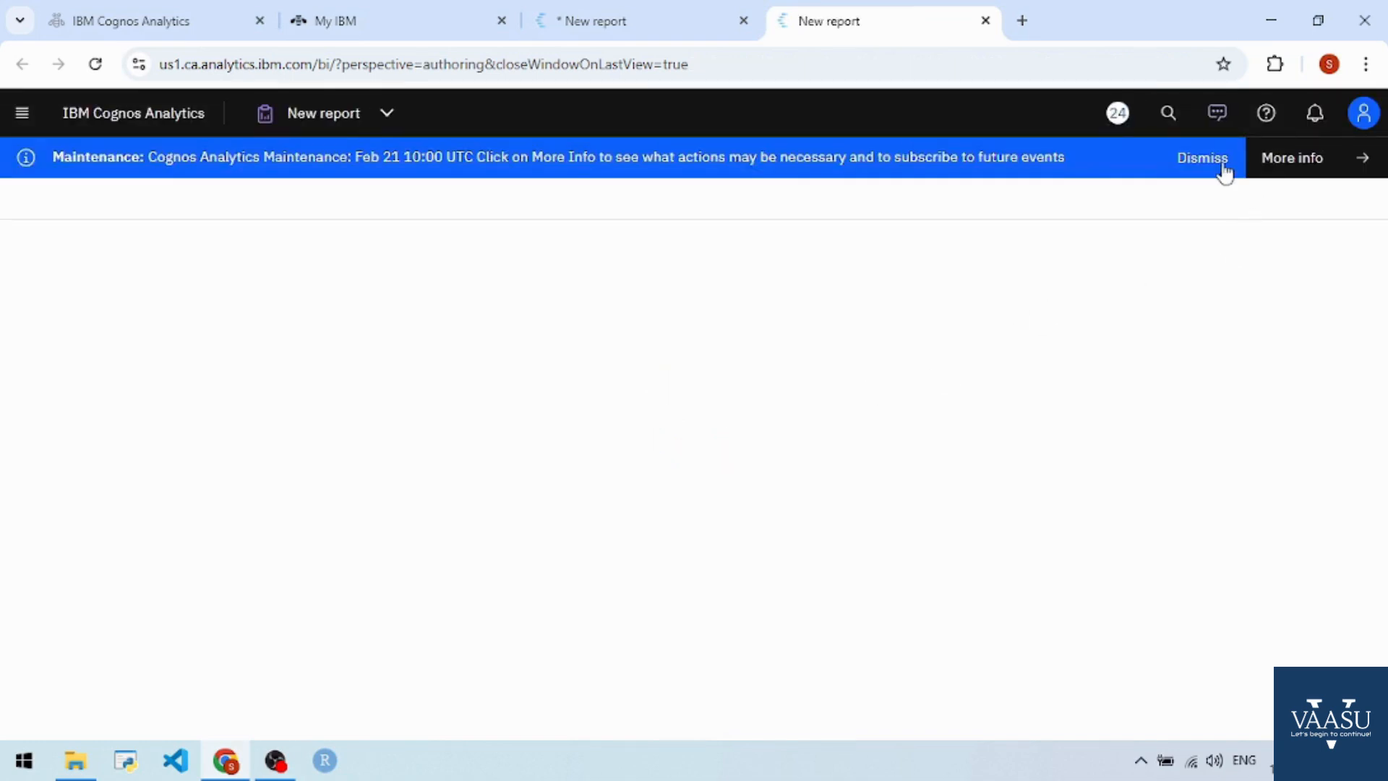
{"action": "left_click", "coordinate": [1218, 163]}
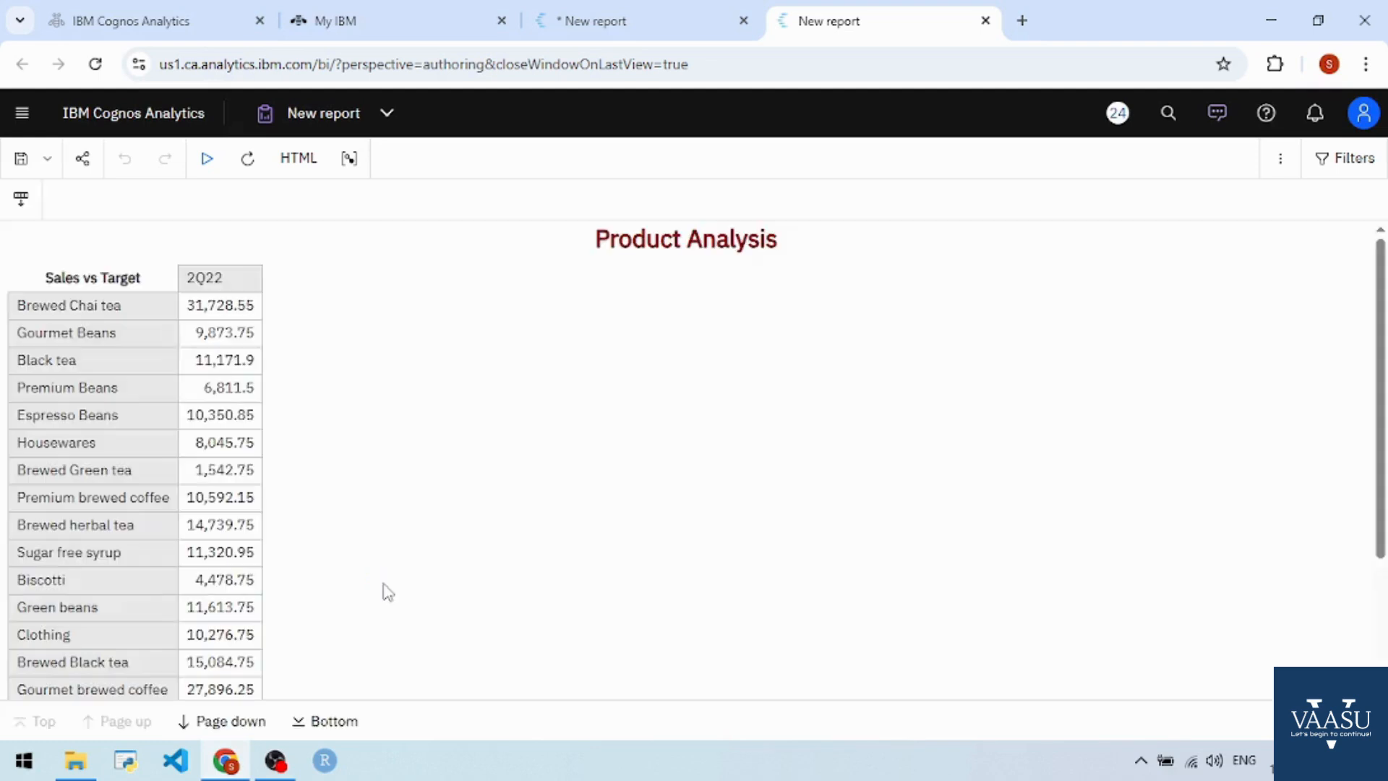
{"action": "left_click", "coordinate": [185, 336]}
- Close the report output tab and return to the report editor
{"action": "left_click", "coordinate": [628, 27]}
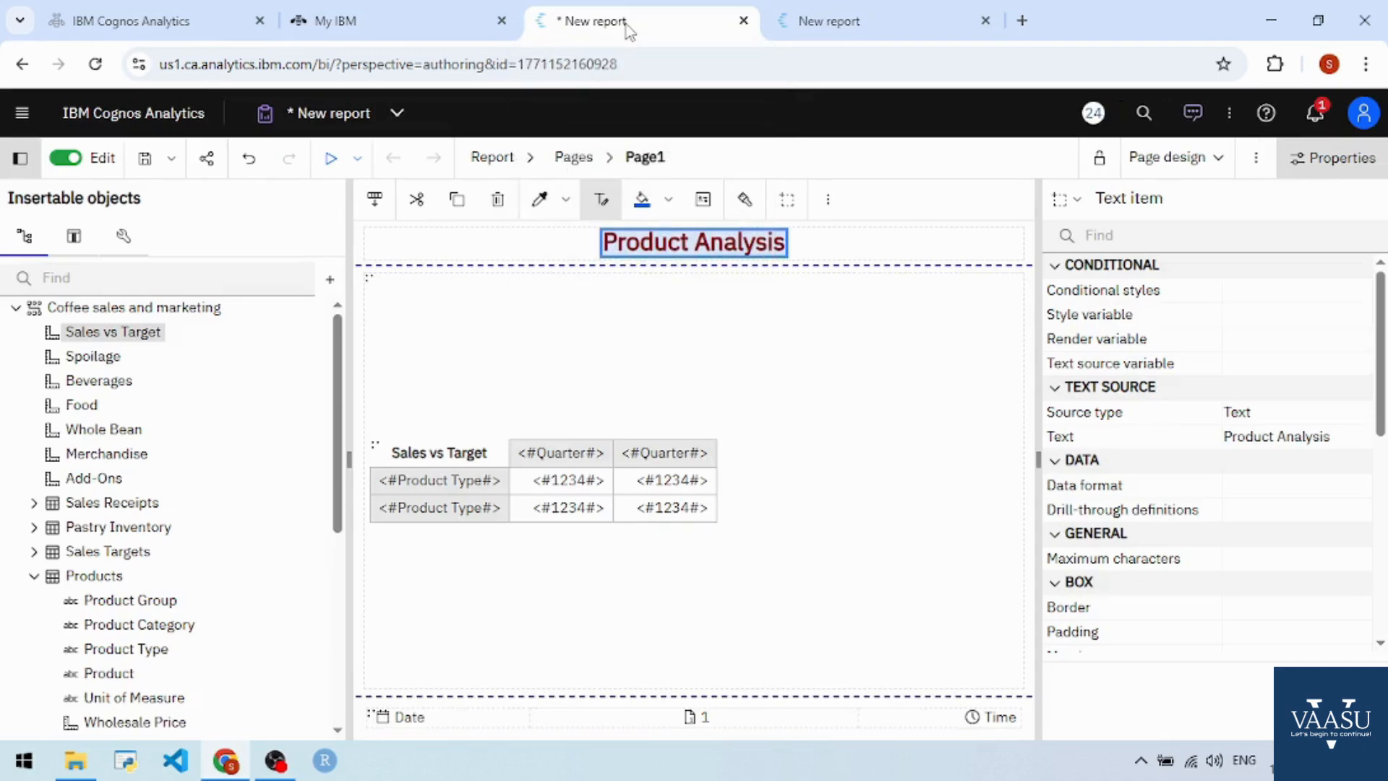
{"action": "left_click", "coordinate": [835, 11]}
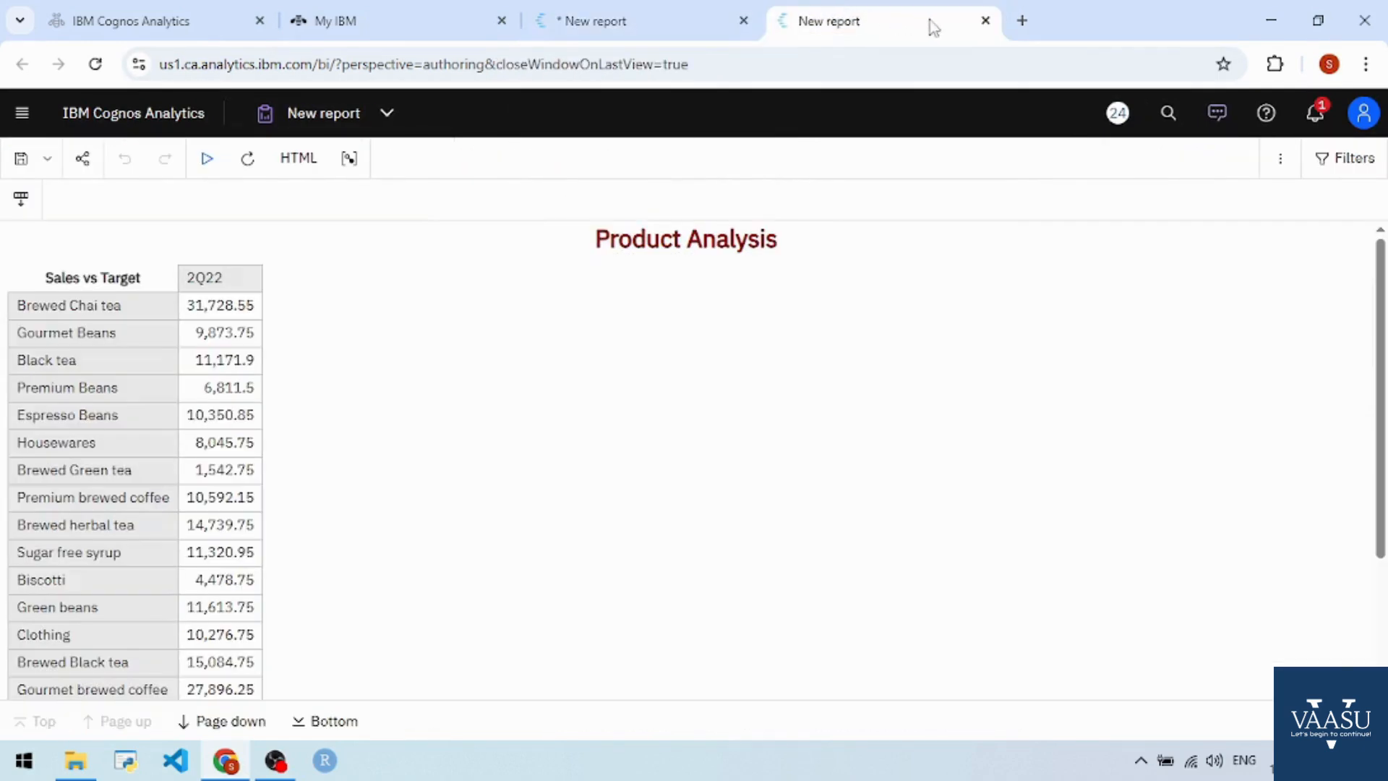
{"action": "left_click", "coordinate": [985, 20]}
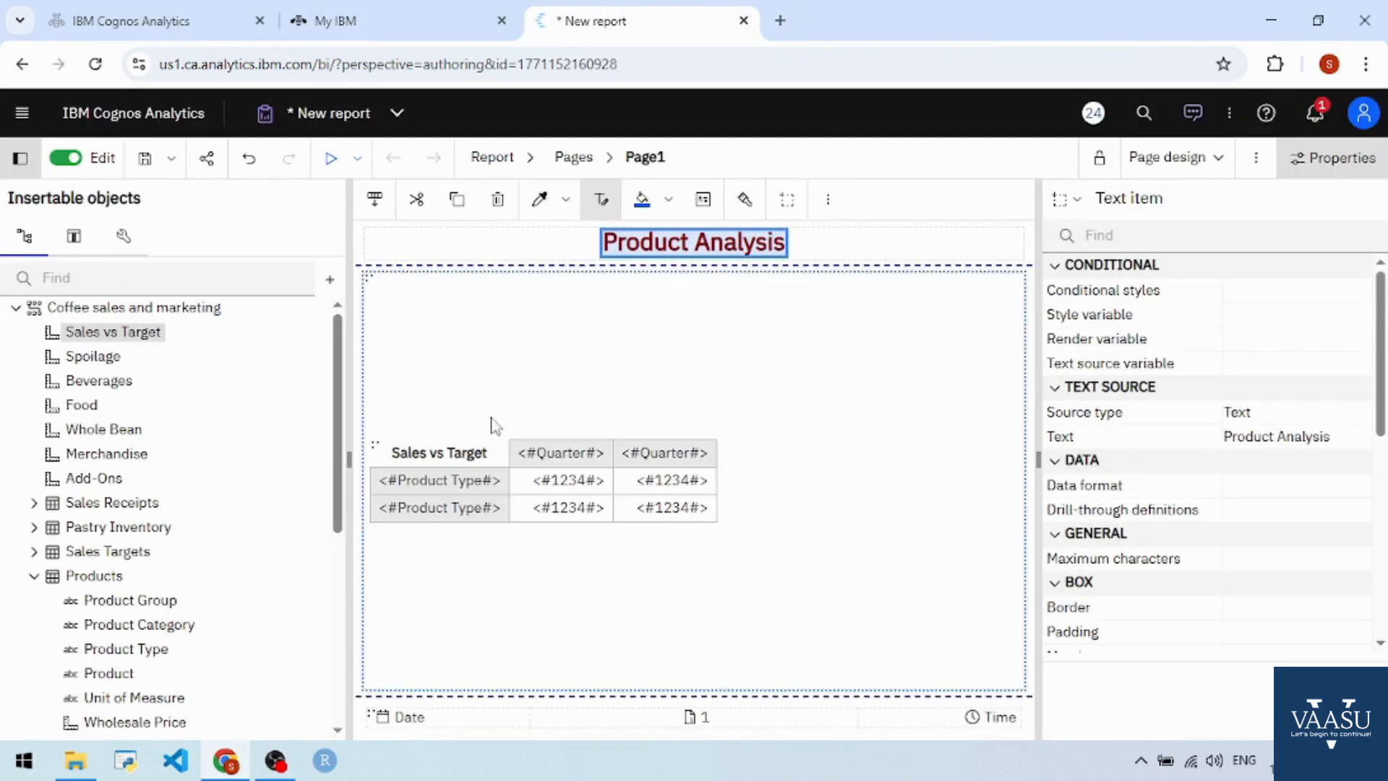
- Replace Quarter on the crosstab columns with Dates > Date
{"action": "left_click", "coordinate": [606, 463]}
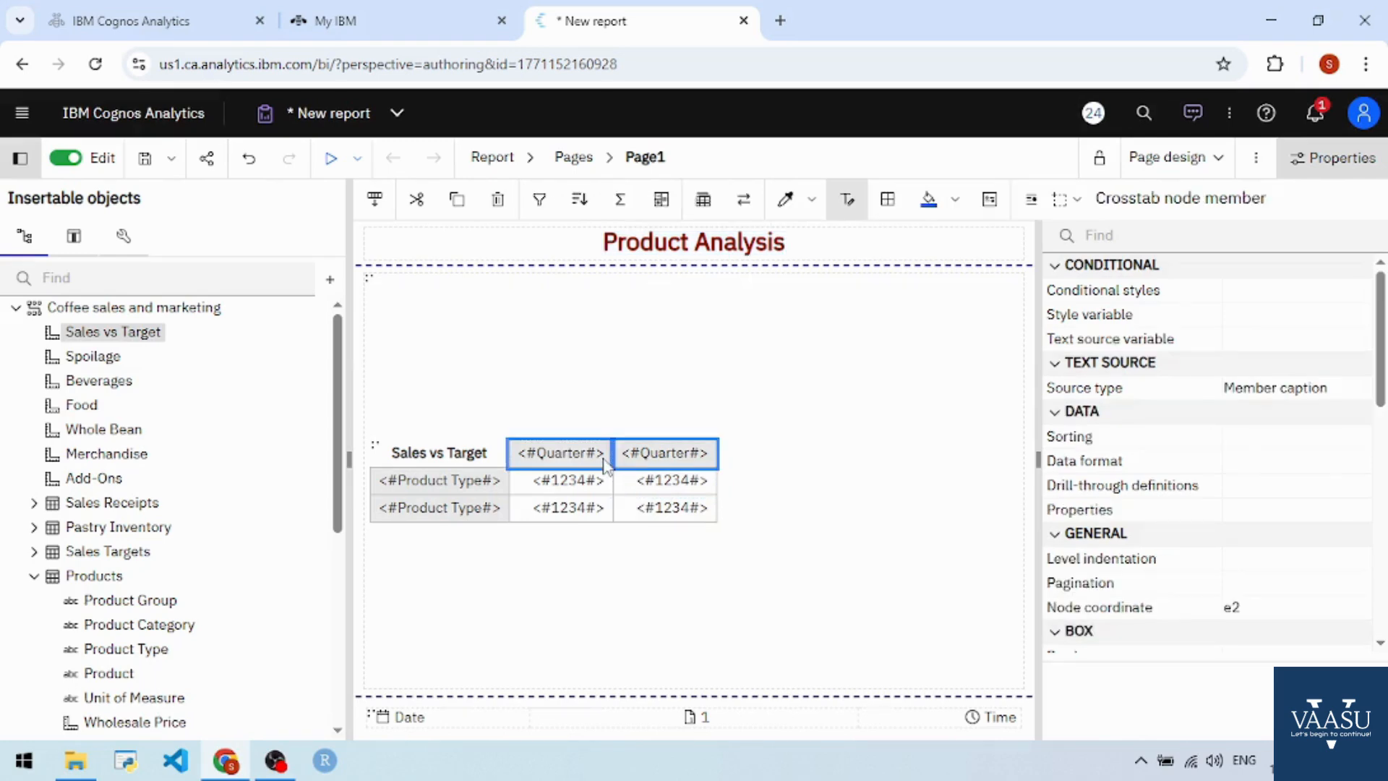
{"action": "key", "text": "Delete"}
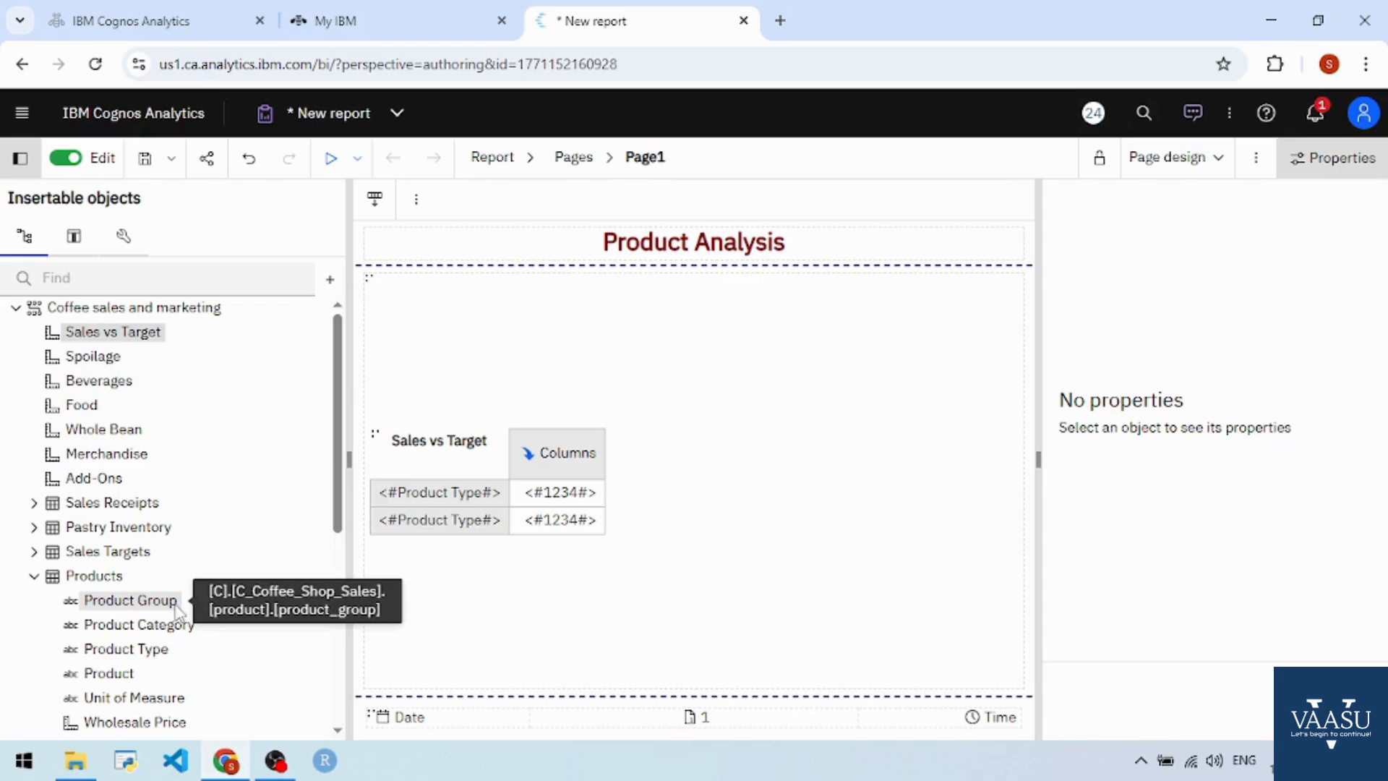
{"action": "scroll", "coordinate": [176, 607], "scroll_direction": "down", "scroll_amount": 5}
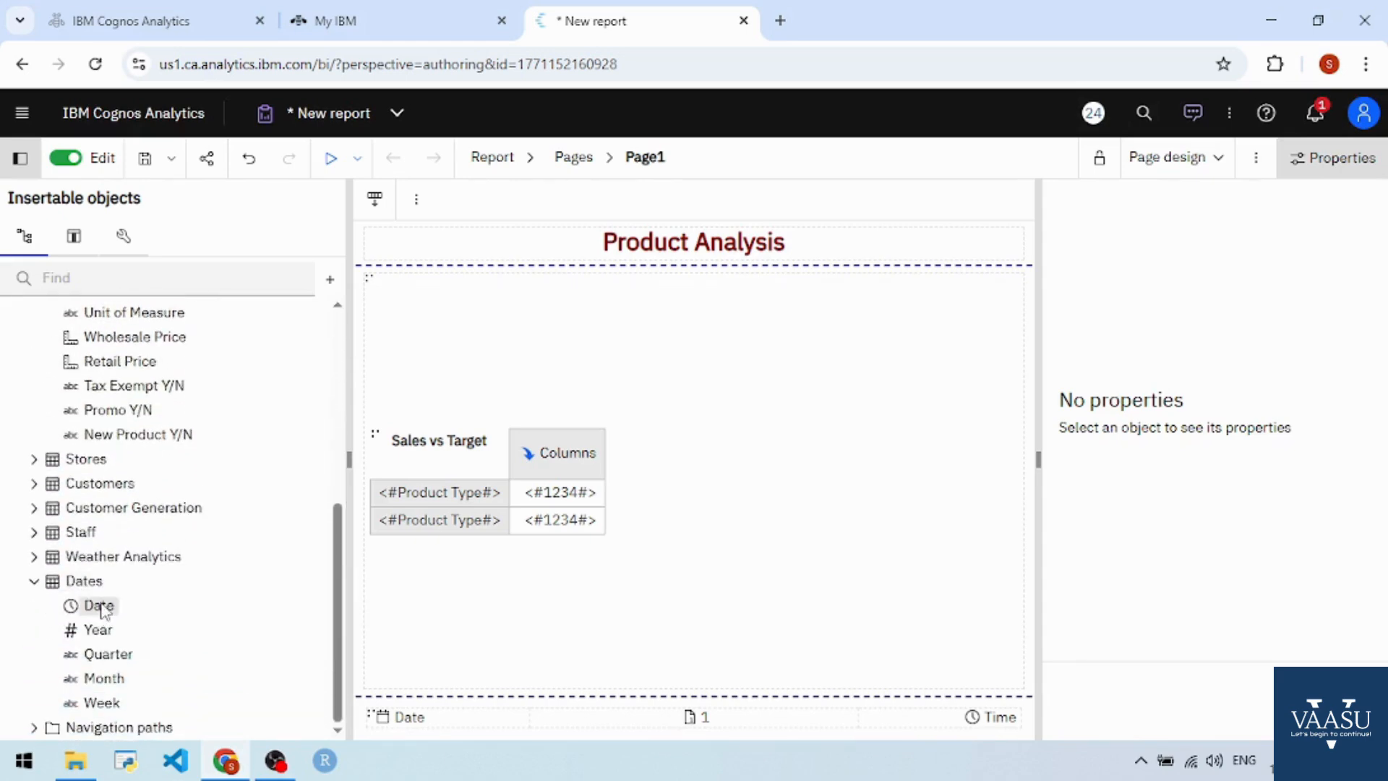
{"action": "left_click_drag", "start_coordinate": [86, 607], "coordinate": [526, 467]}
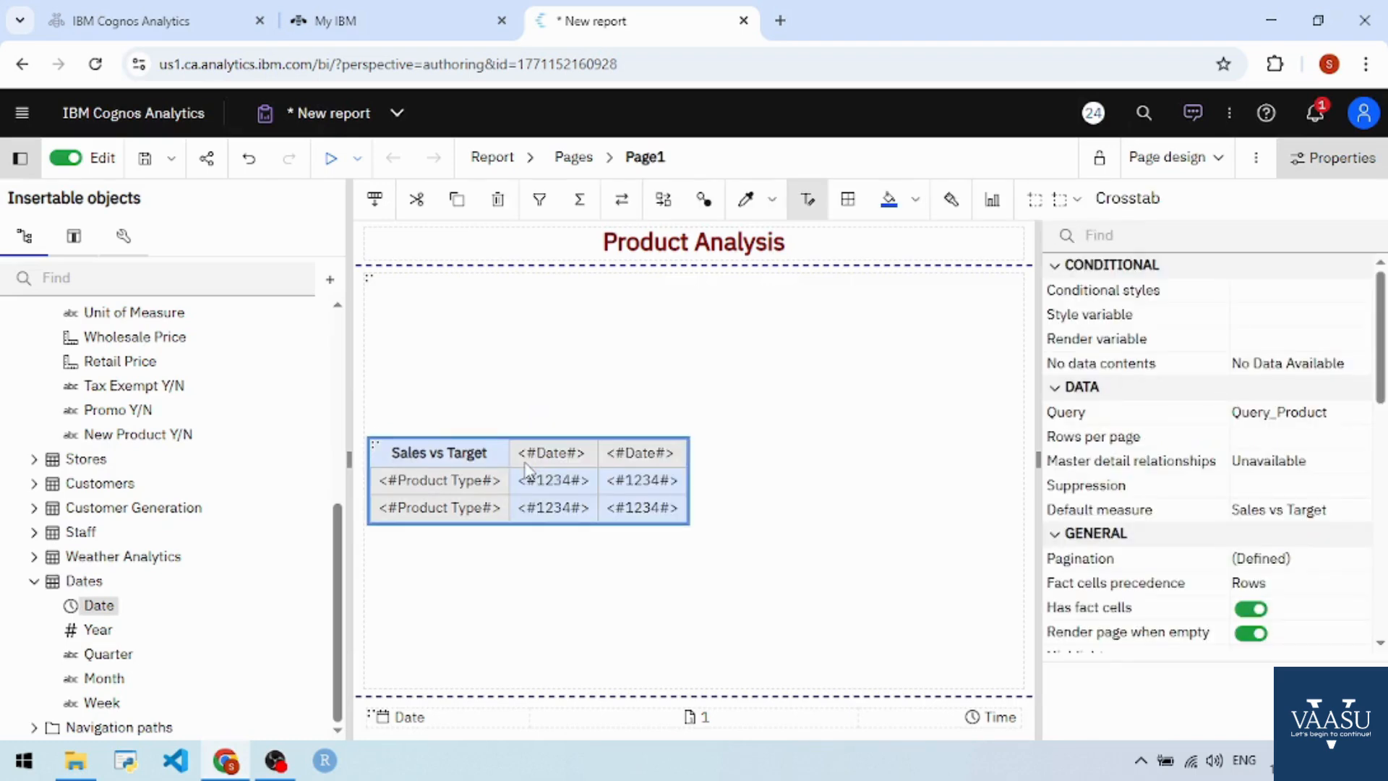
- Rerun the report as HTML and dismiss the maintenance banner to see daily Sales vs Target
{"action": "left_click", "coordinate": [355, 167]}
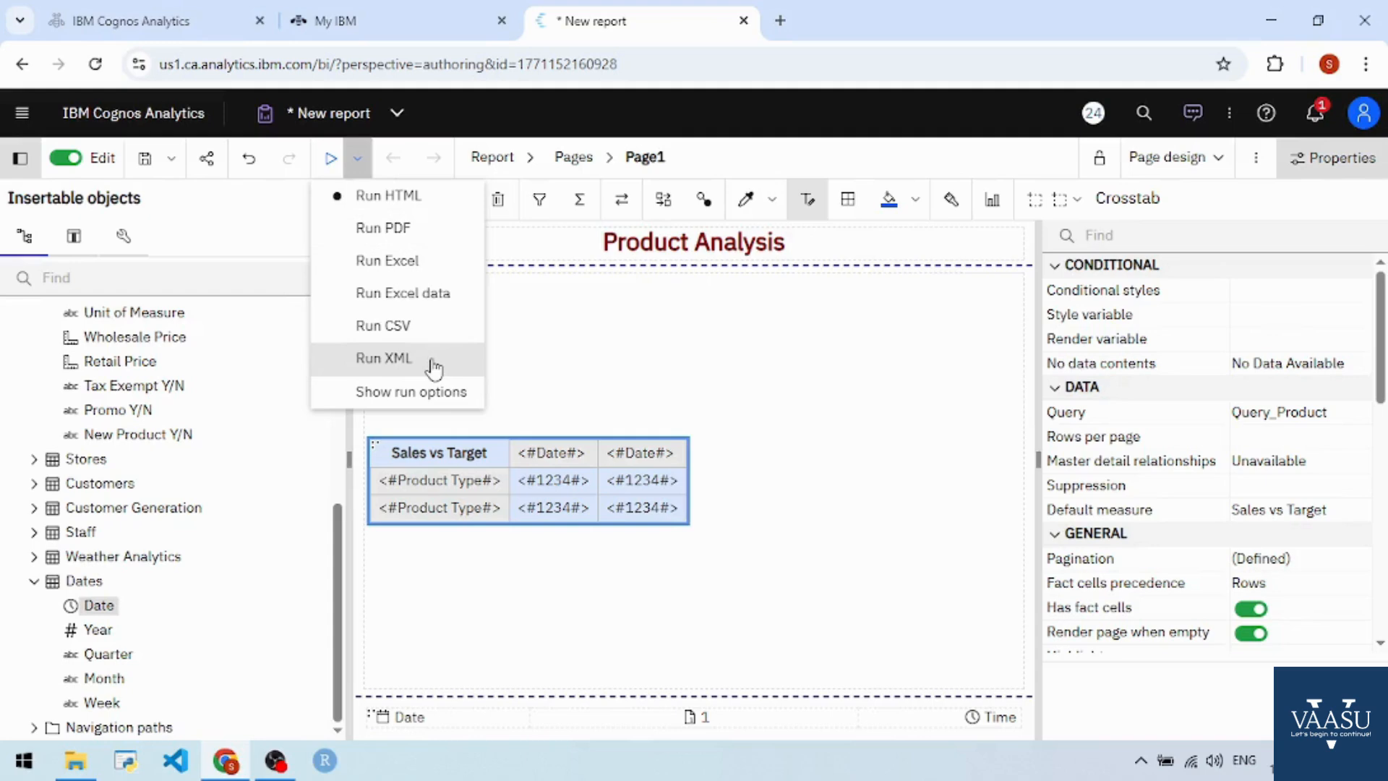
{"action": "left_click", "coordinate": [362, 208]}
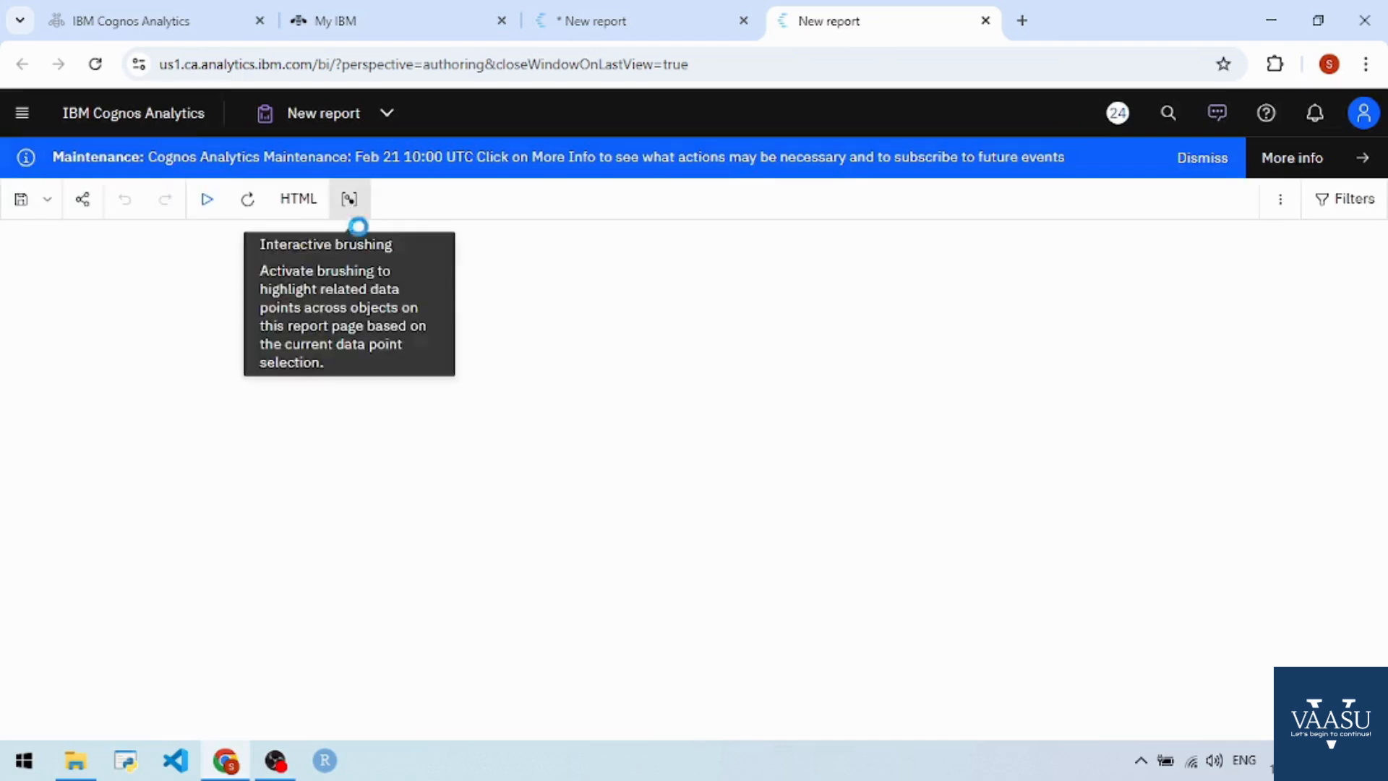
{"action": "left_click", "coordinate": [1193, 171]}
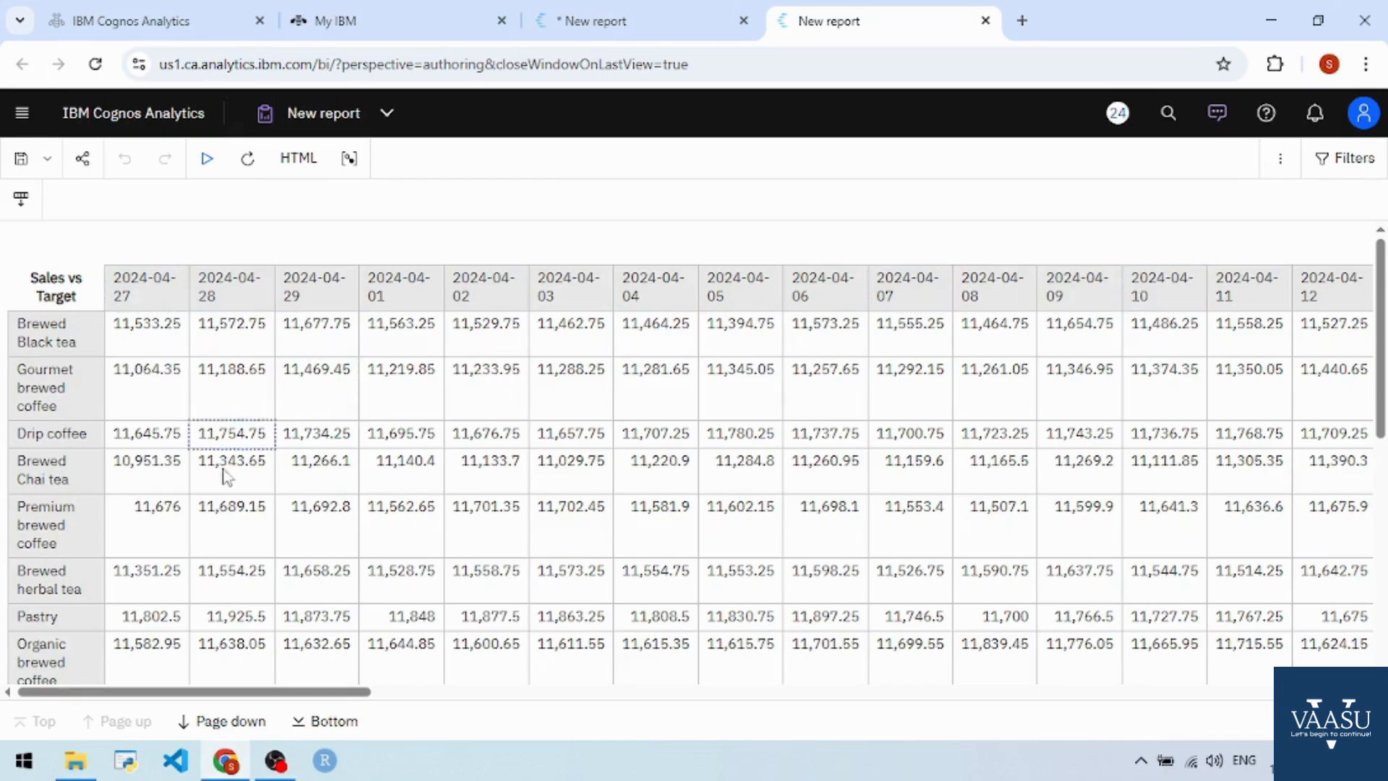
{"action": "left_click_drag", "start_coordinate": [230, 692], "coordinate": [186, 660]}
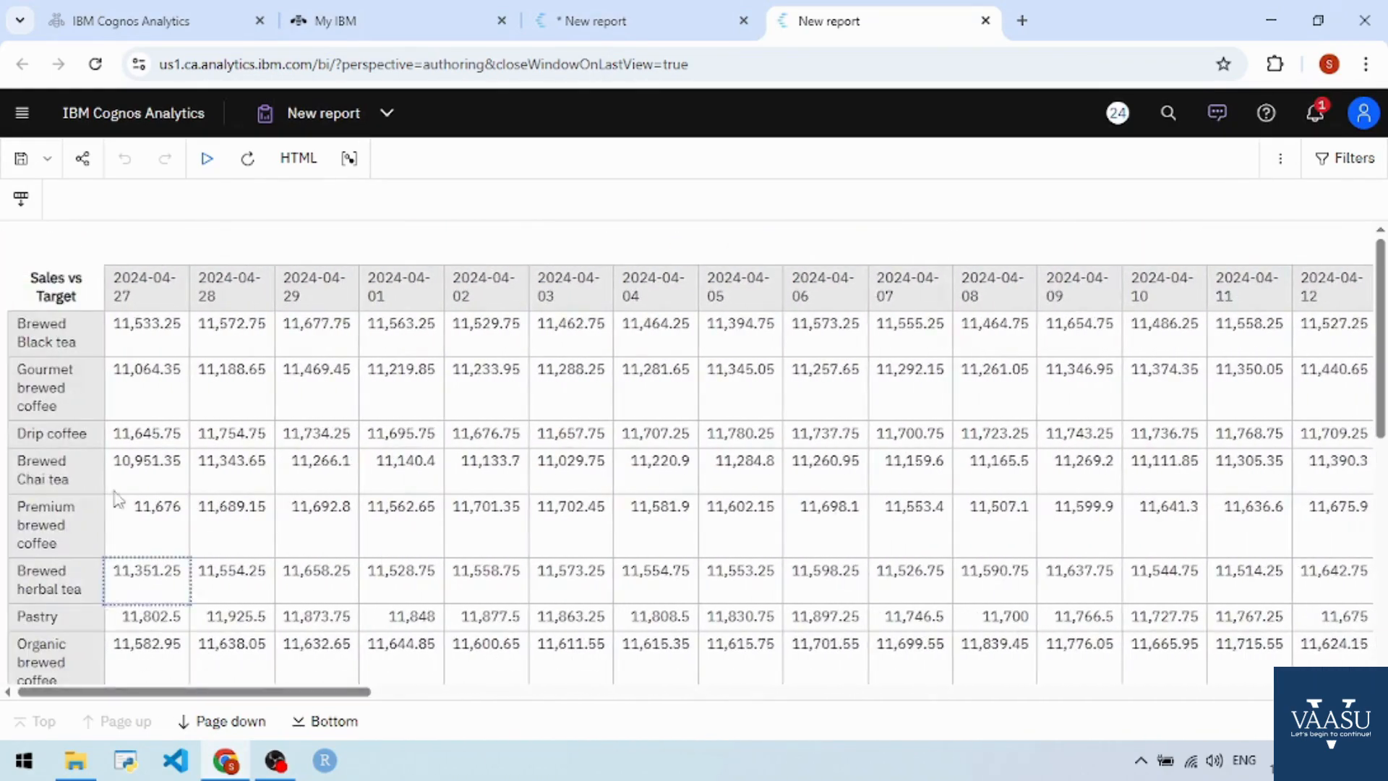